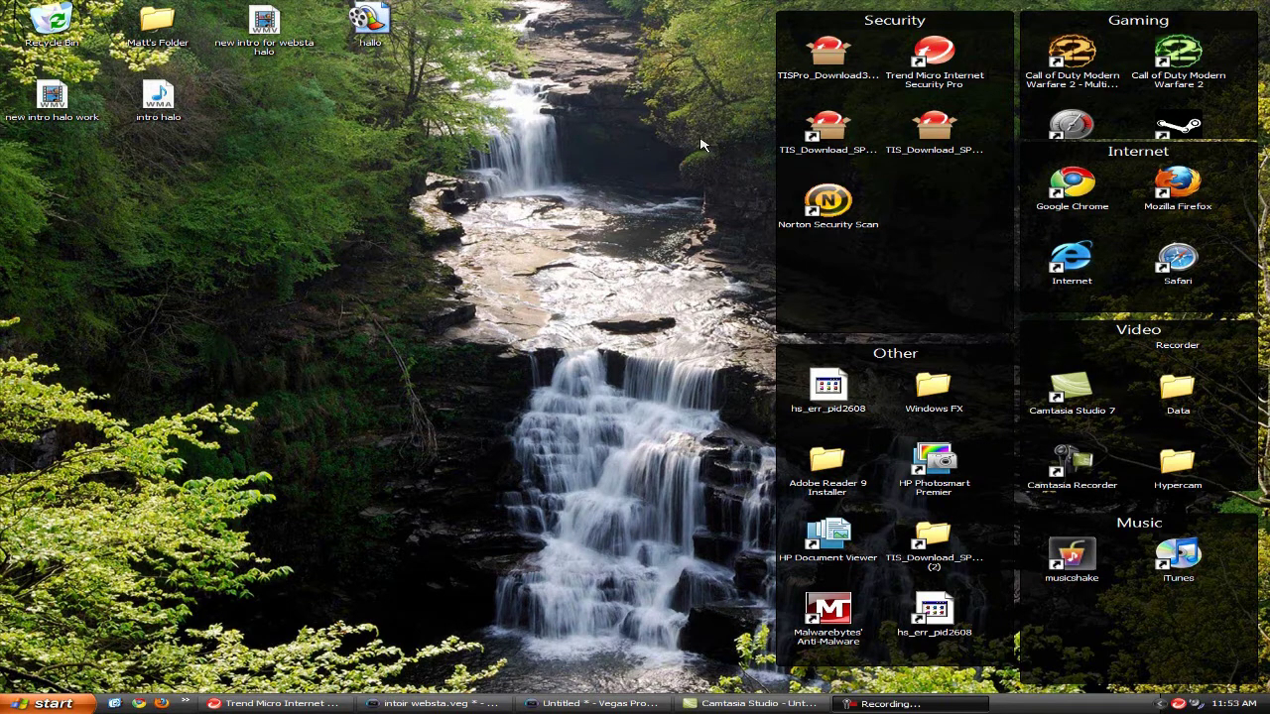
Drag-select a group of desktop icons, then clear the selection
{"action": "left_click_drag", "start_coordinate": [643, 72], "coordinate": [2, 511]}
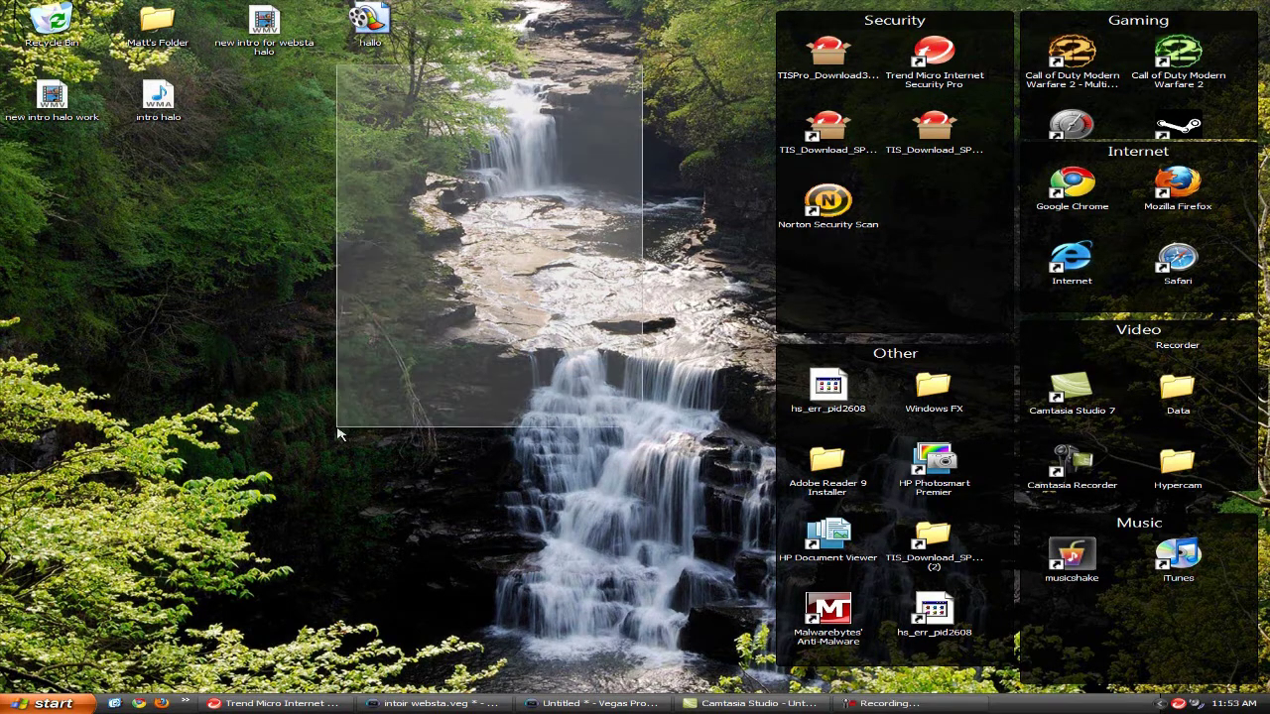
{"action": "left_click_drag", "start_coordinate": [2, 511], "coordinate": [464, 468]}
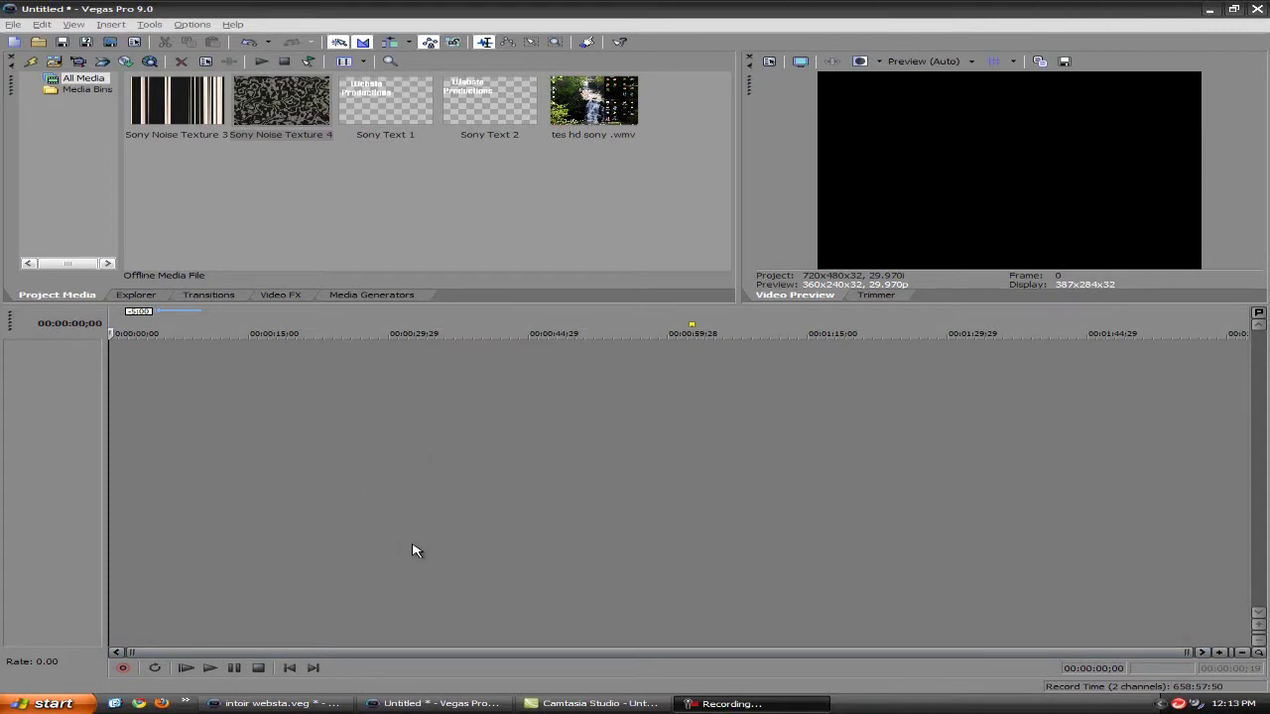
Add two new video tracks to the timeline
{"action": "left_click", "coordinate": [341, 296]}
{"action": "right_click", "coordinate": [304, 371]}
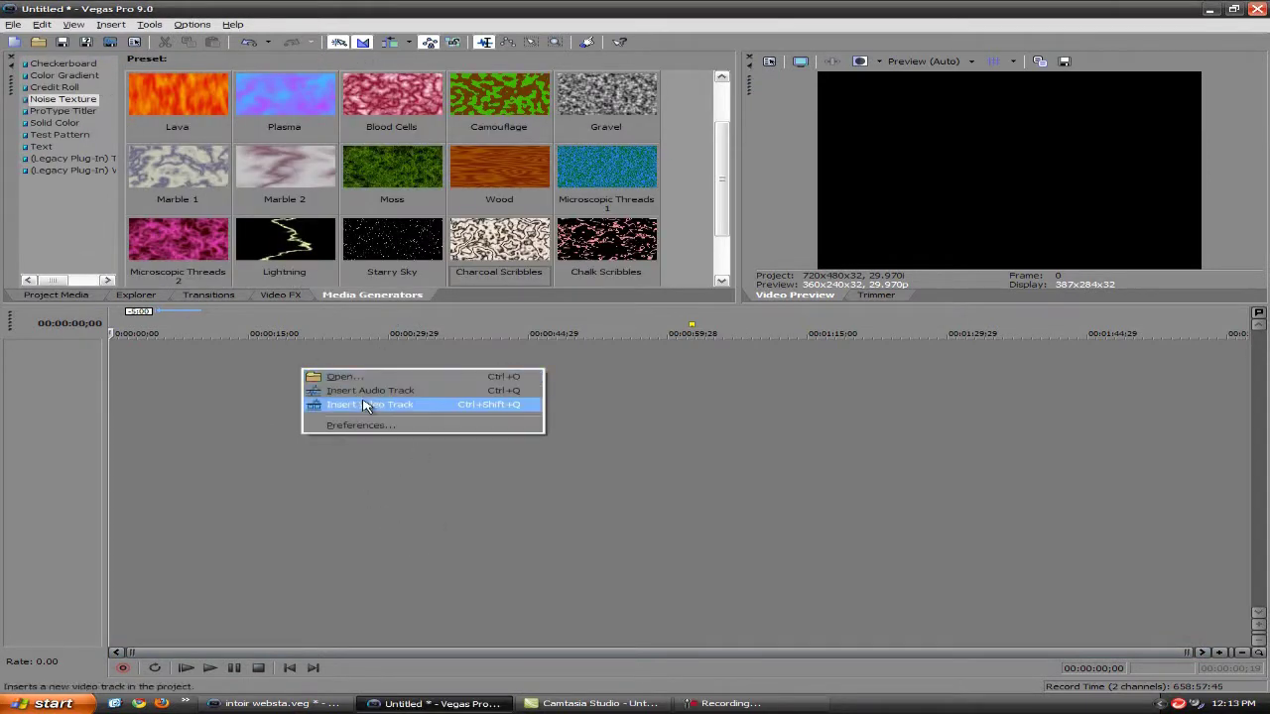
{"action": "left_click", "coordinate": [328, 407]}
{"action": "right_click", "coordinate": [224, 398]}
{"action": "left_click", "coordinate": [296, 418]}
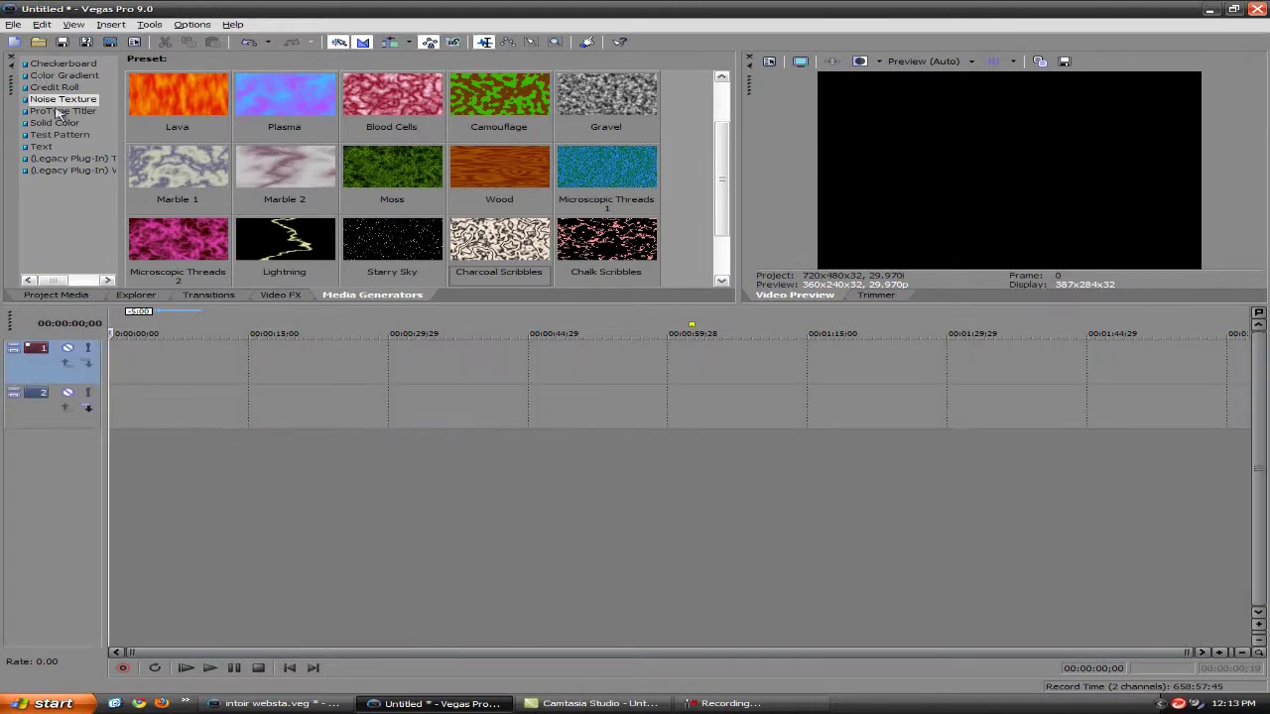
Insert a Sony Text event on track 1 and paste 'Websta Productions' as its text
{"action": "left_click", "coordinate": [110, 23]}
{"action": "left_click", "coordinate": [144, 158]}
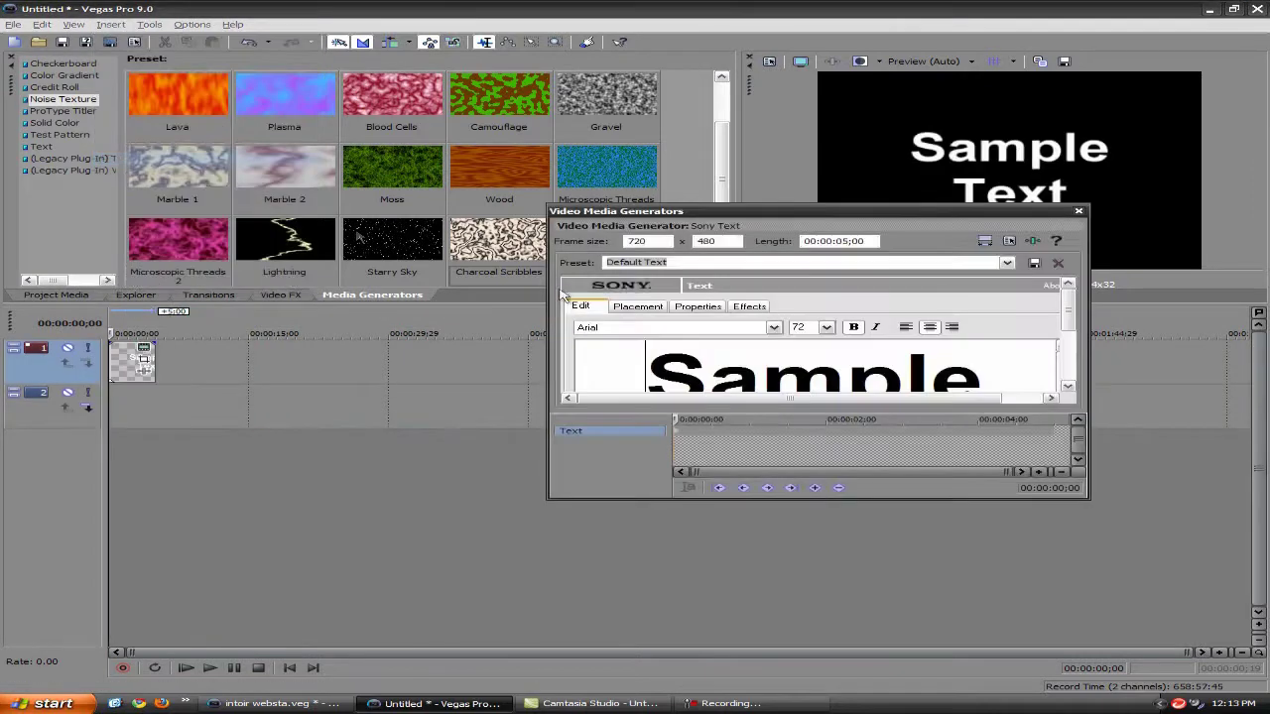
{"action": "right_click", "coordinate": [827, 375]}
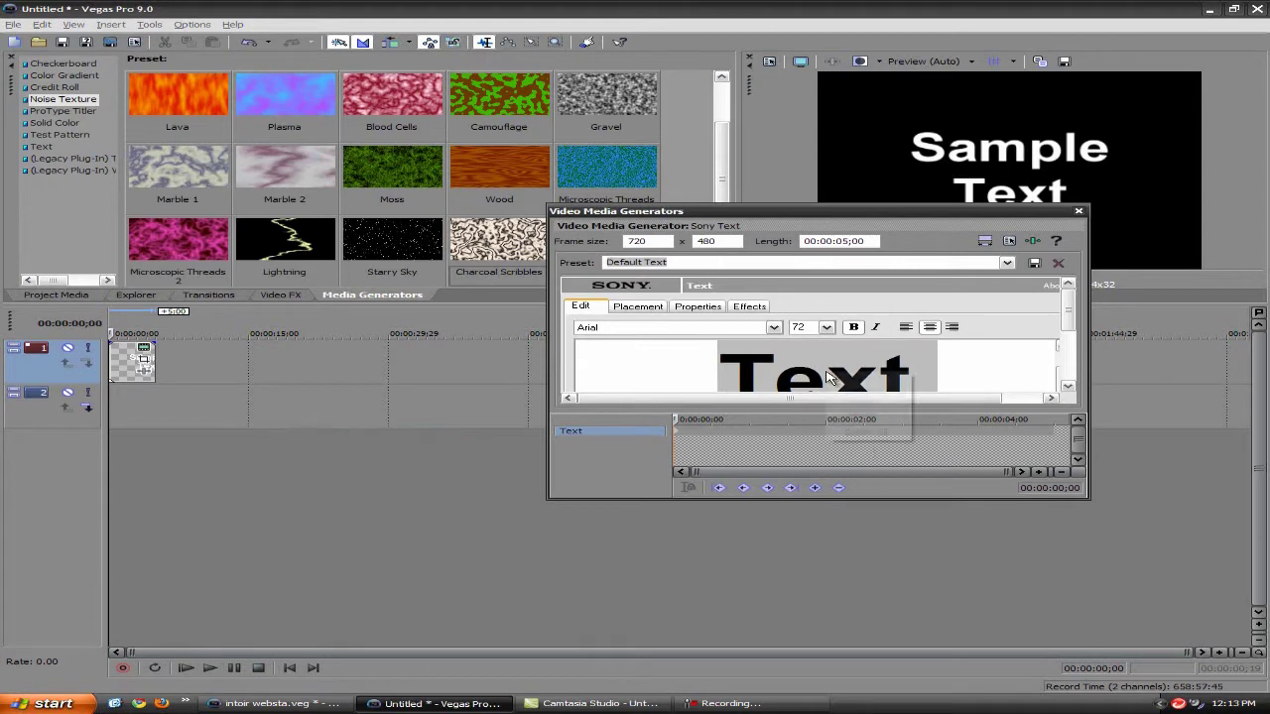
{"action": "left_click", "coordinate": [853, 405]}
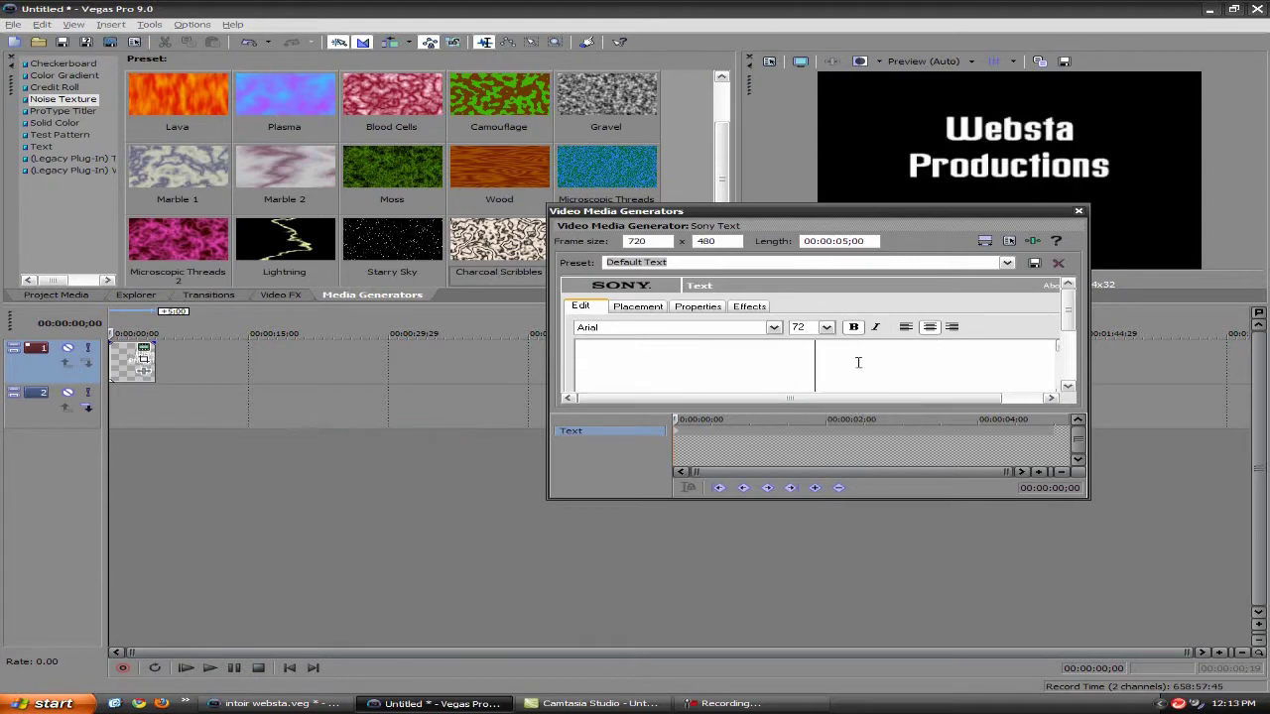
In Sony Text Placement, keyframe the title moving top-left, then lower right, then top
{"action": "left_click", "coordinate": [637, 307]}
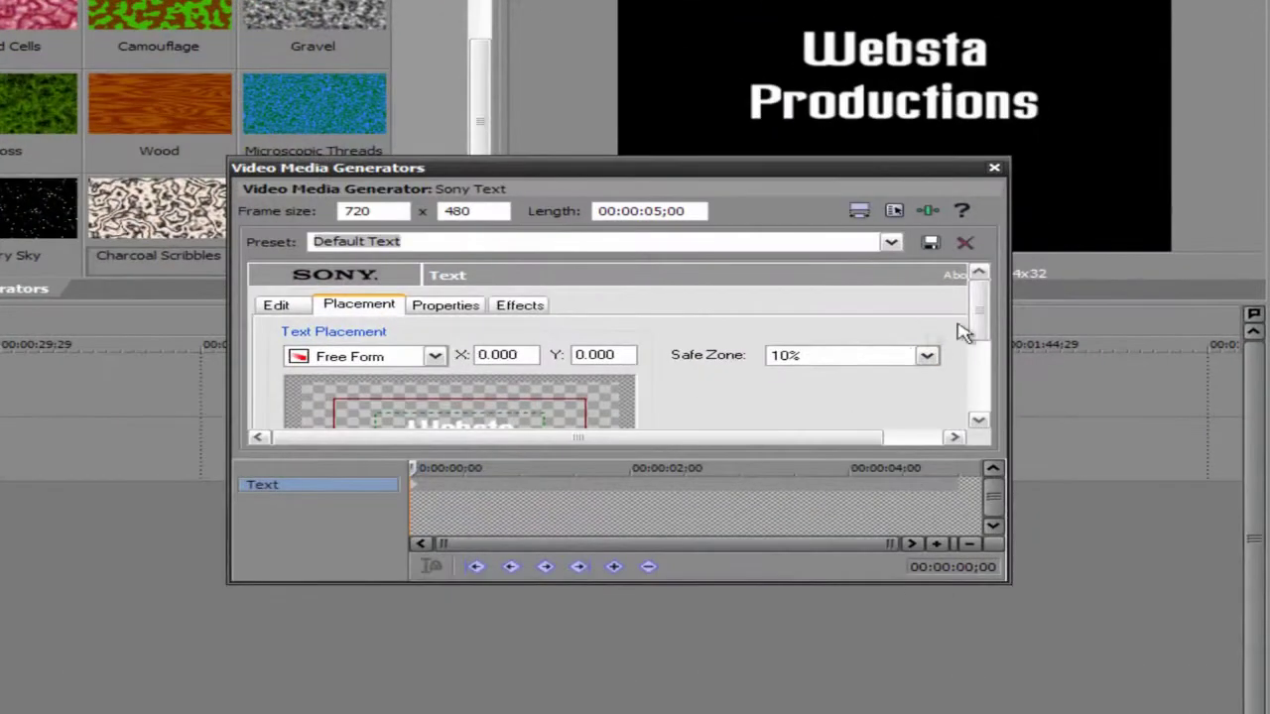
{"action": "left_click_drag", "start_coordinate": [1067, 323], "coordinate": [1072, 343]}
{"action": "left_click_drag", "start_coordinate": [987, 355], "coordinate": [982, 365]}
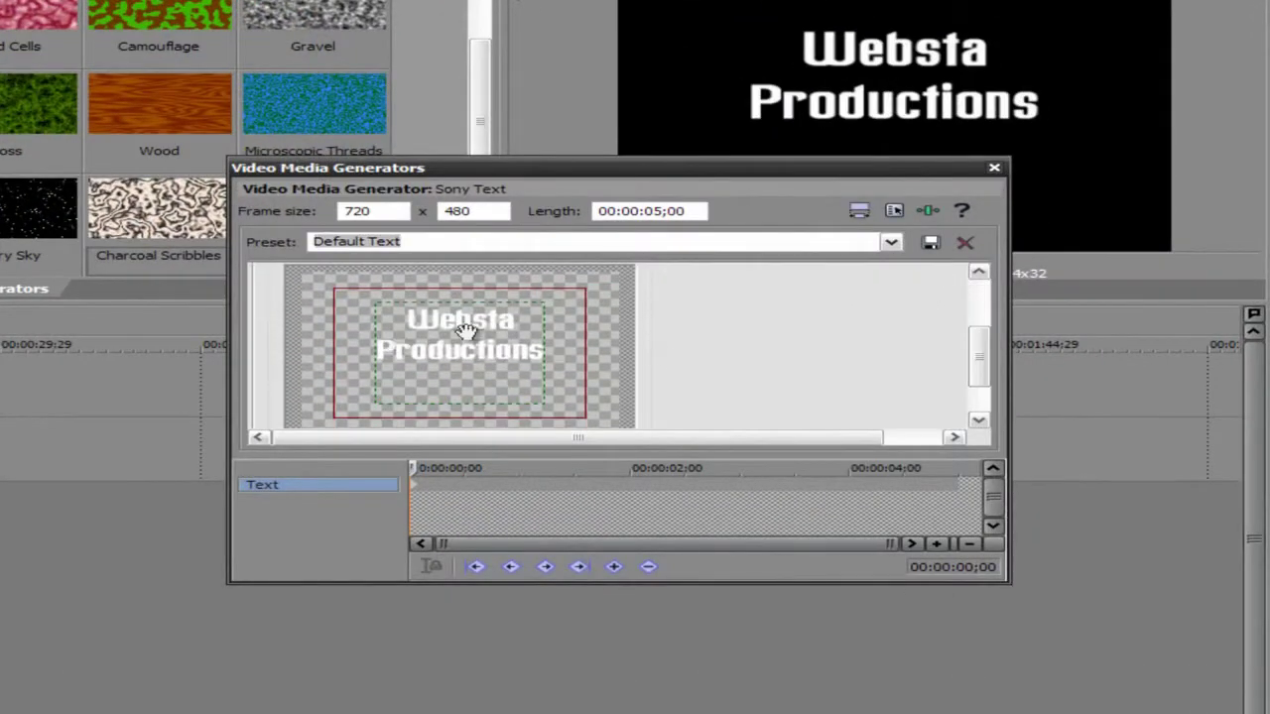
{"action": "left_click_drag", "start_coordinate": [986, 345], "coordinate": [986, 355]}
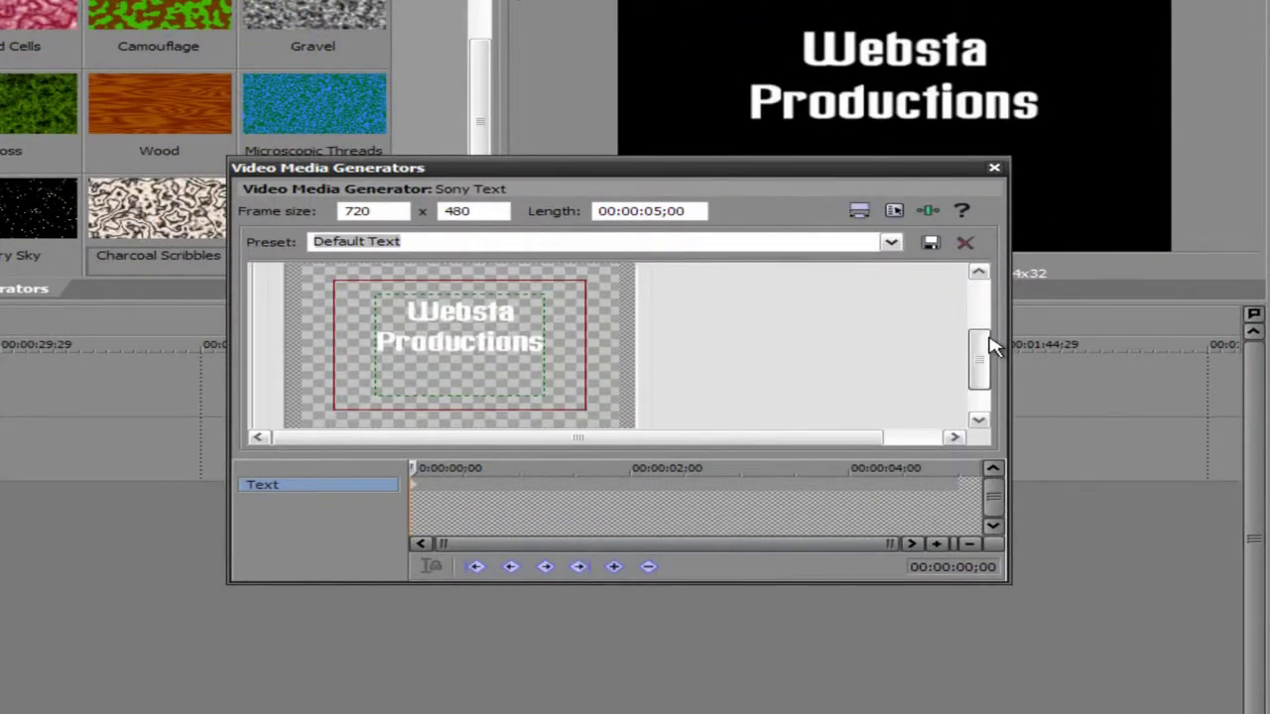
{"action": "left_click_drag", "start_coordinate": [485, 348], "coordinate": [419, 315]}
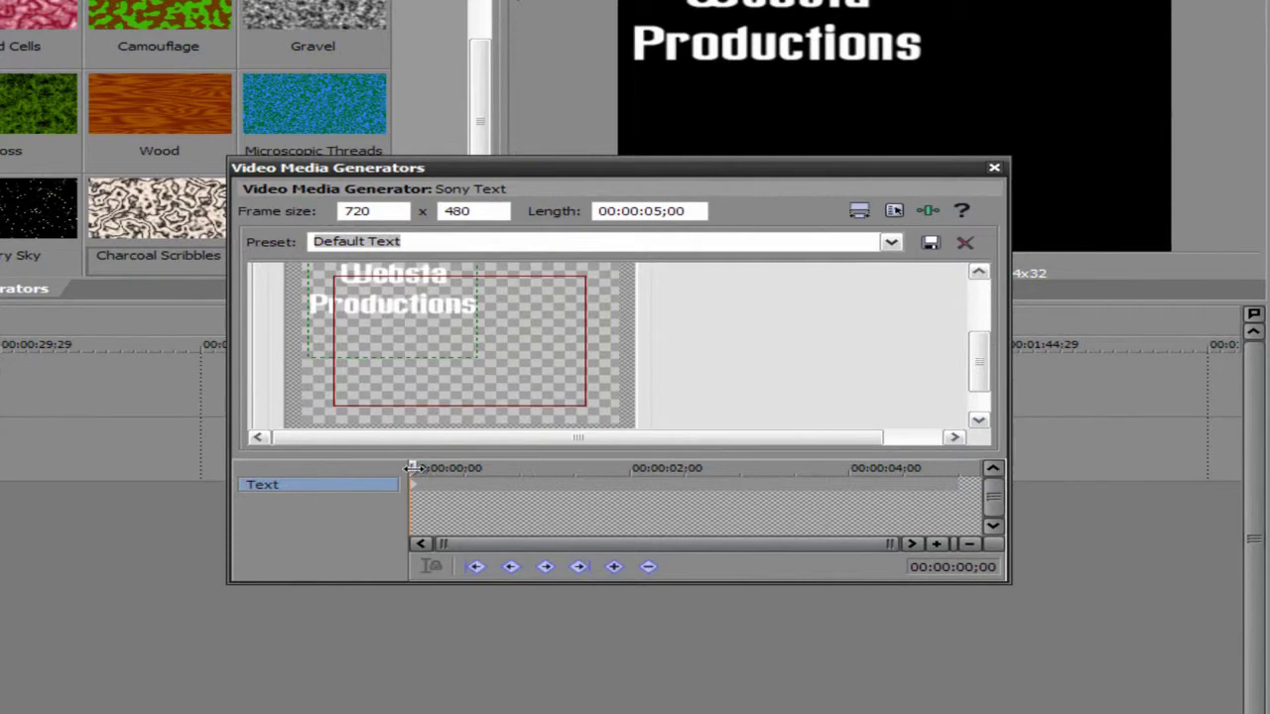
{"action": "left_click_drag", "start_coordinate": [421, 467], "coordinate": [473, 468]}
{"action": "left_click_drag", "start_coordinate": [462, 317], "coordinate": [559, 399]}
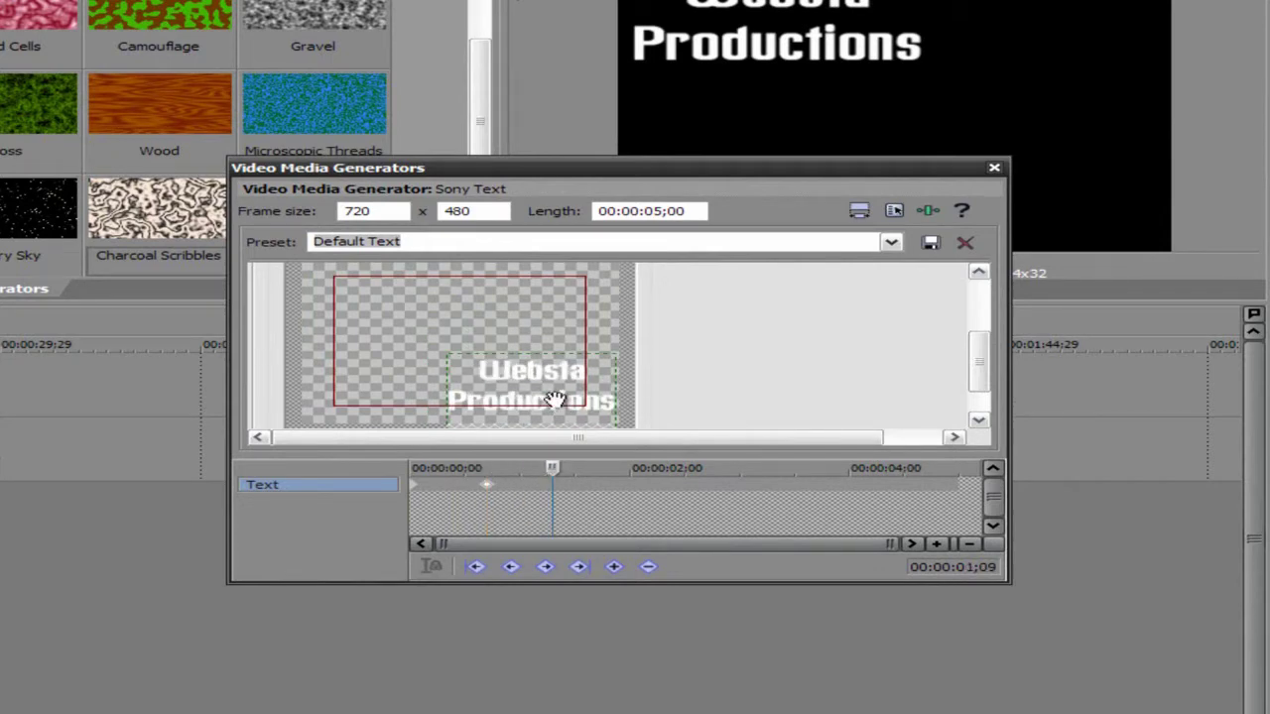
{"action": "left_click_drag", "start_coordinate": [551, 396], "coordinate": [553, 312]}
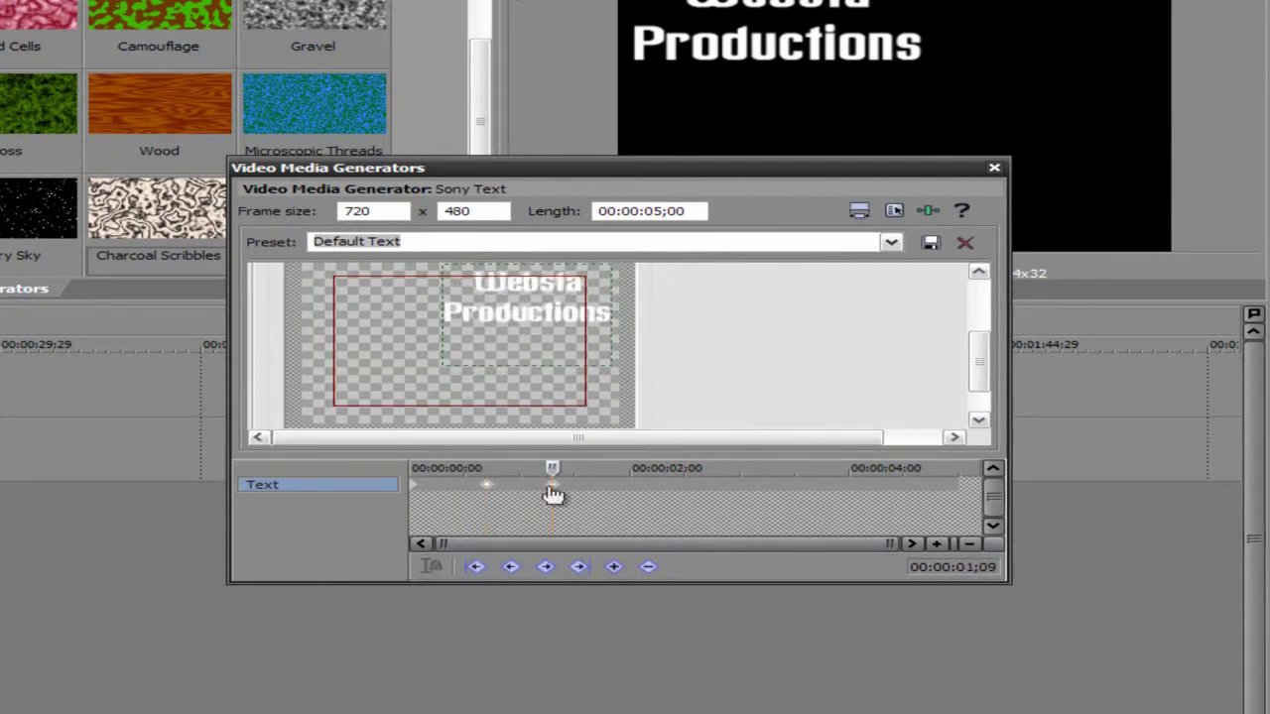
From two seconds on, keyframe the title lower left, top centre, upper right, then centred
{"action": "left_click_drag", "start_coordinate": [589, 467], "coordinate": [640, 467]}
{"action": "mouse_move", "coordinate": [526, 338]}
{"action": "left_mouse_down"}
{"action": "mouse_move", "coordinate": [377, 370]}
{"action": "mouse_move", "coordinate": [386, 382]}
{"action": "left_mouse_up"}
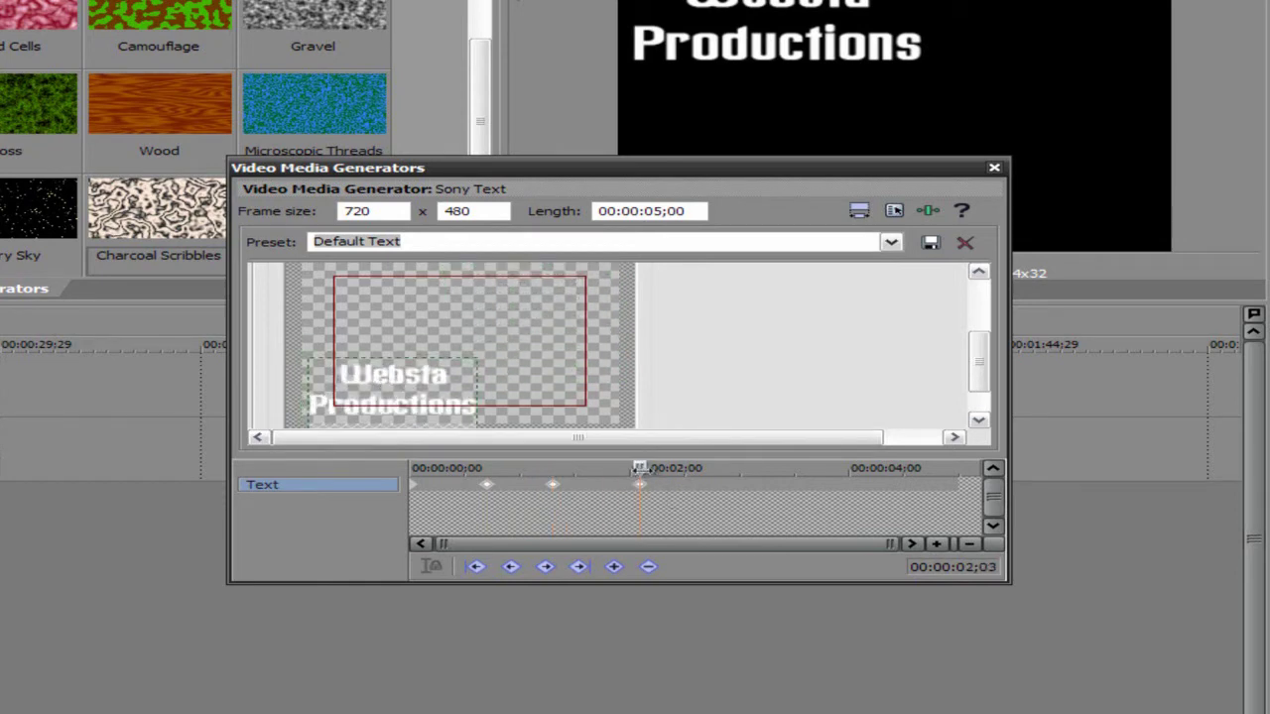
{"action": "left_click_drag", "start_coordinate": [465, 374], "coordinate": [481, 303]}
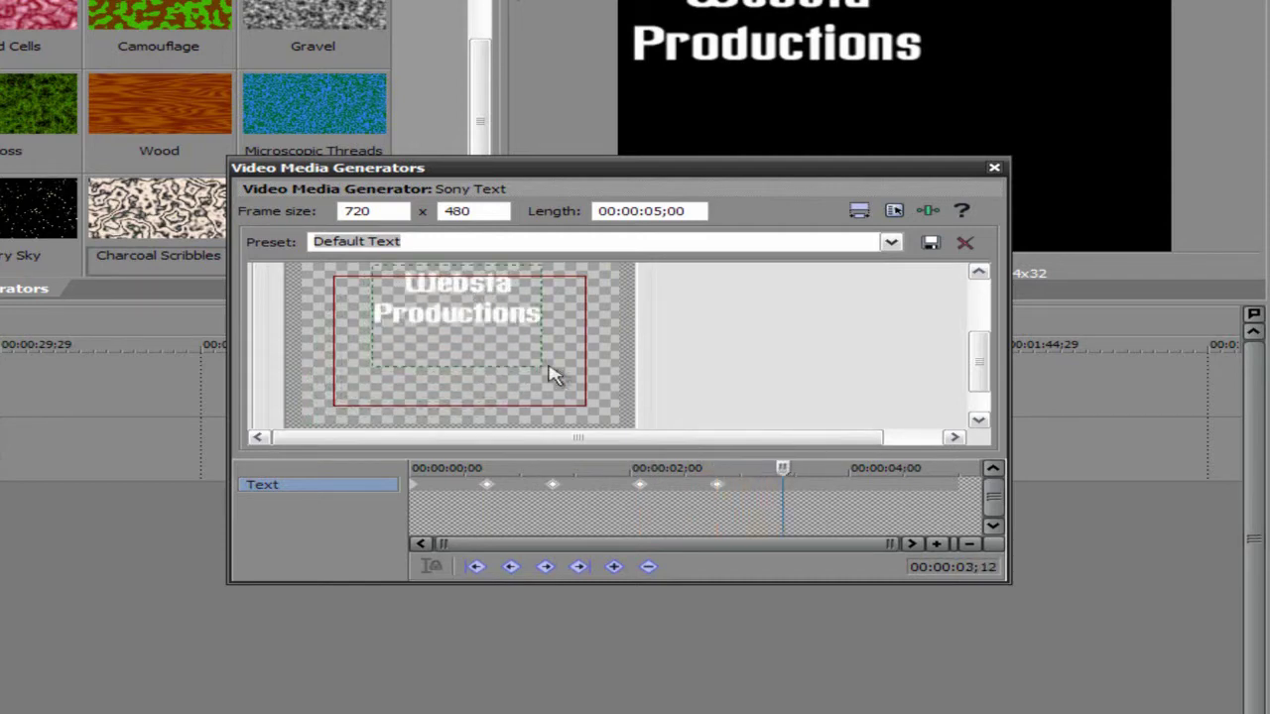
{"action": "left_click_drag", "start_coordinate": [493, 332], "coordinate": [443, 408]}
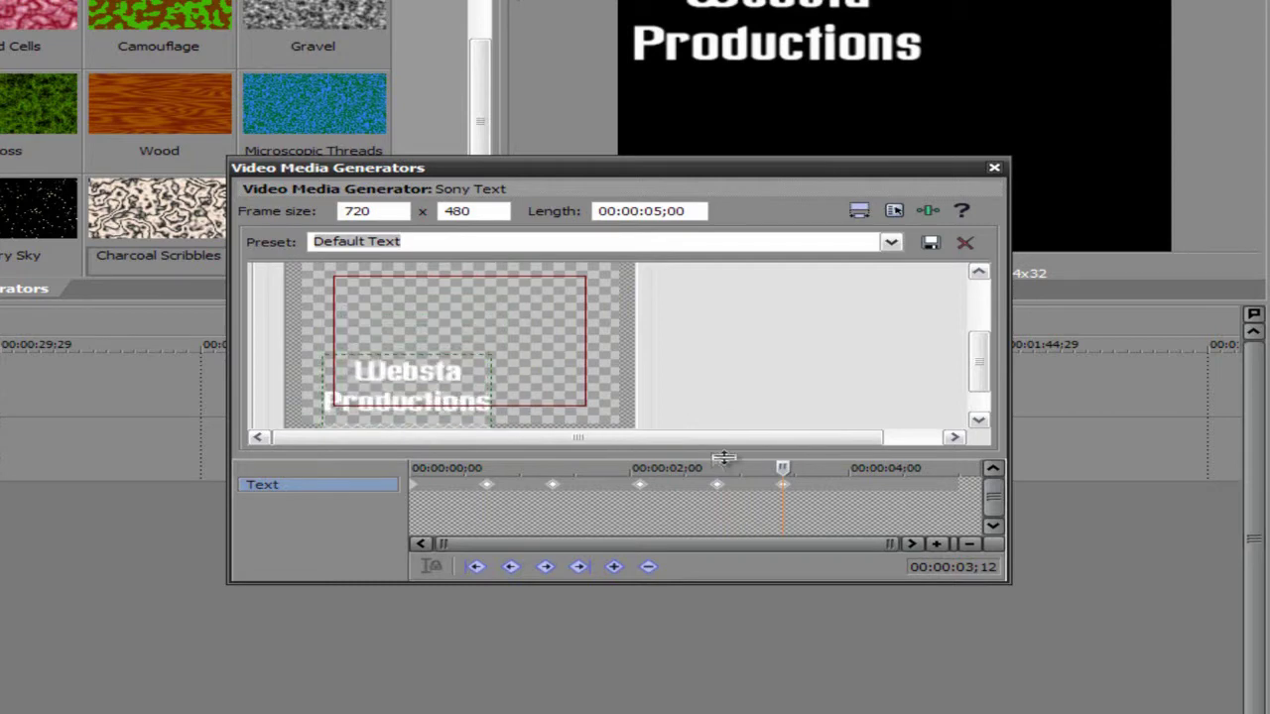
{"action": "left_click", "coordinate": [843, 468]}
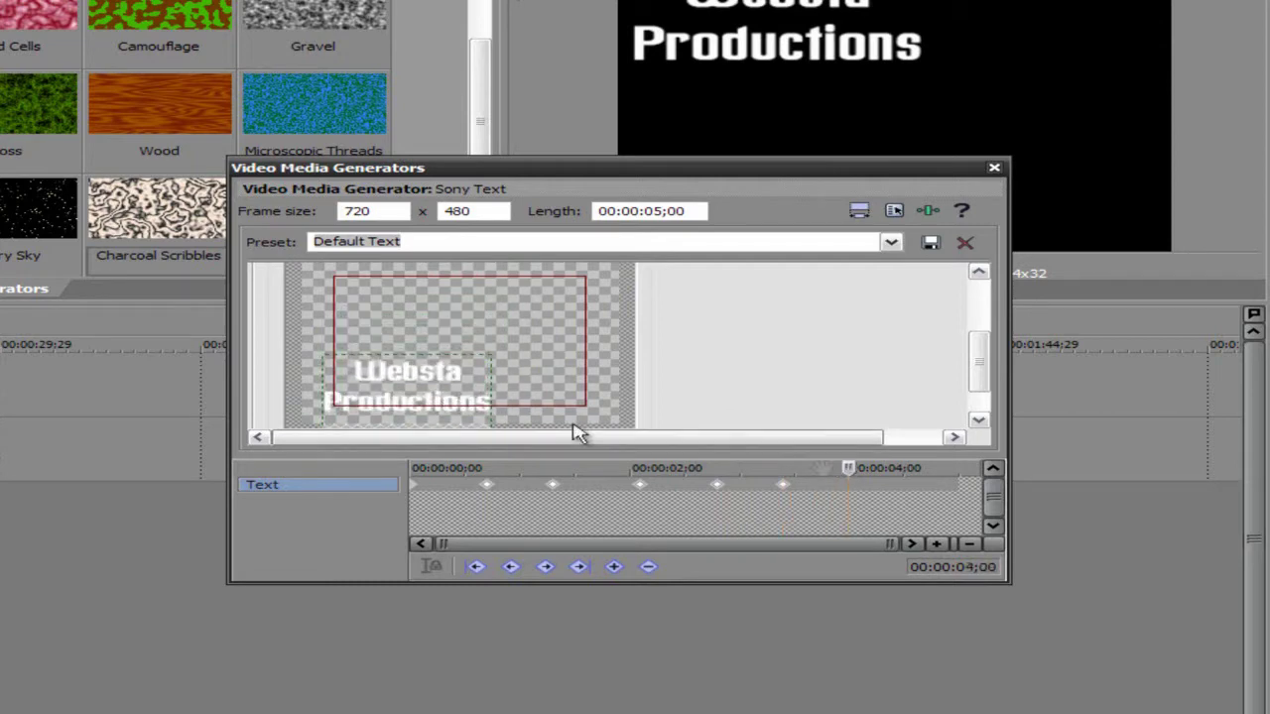
{"action": "mouse_move", "coordinate": [397, 374]}
{"action": "left_mouse_down"}
{"action": "mouse_move", "coordinate": [509, 337]}
{"action": "mouse_move", "coordinate": [564, 352]}
{"action": "left_mouse_up"}
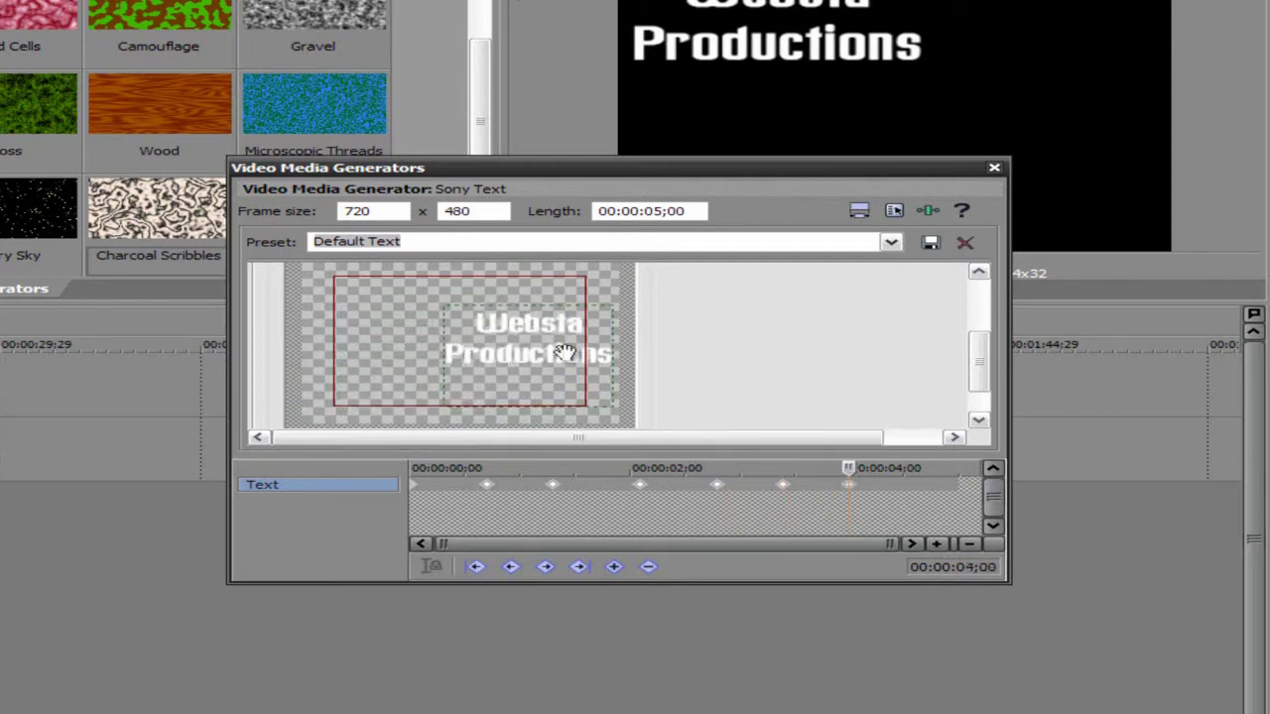
{"action": "left_click", "coordinate": [916, 468]}
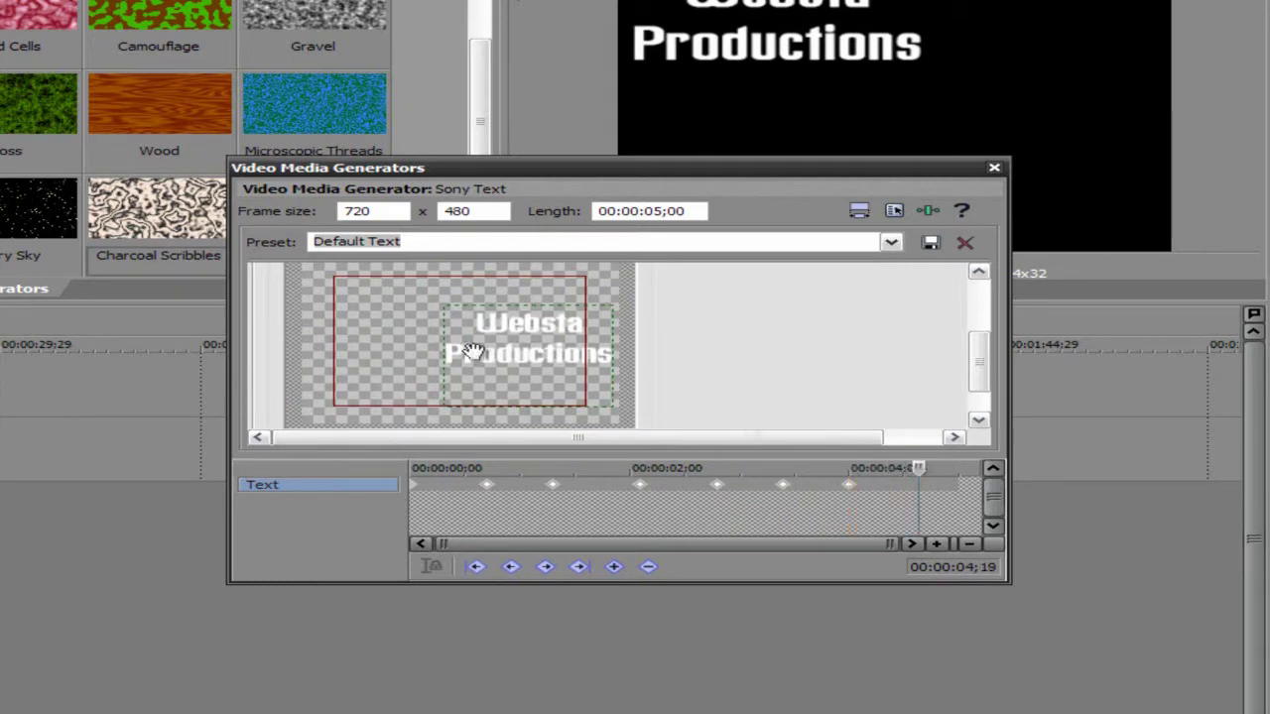
{"action": "left_click_drag", "start_coordinate": [525, 337], "coordinate": [402, 340]}
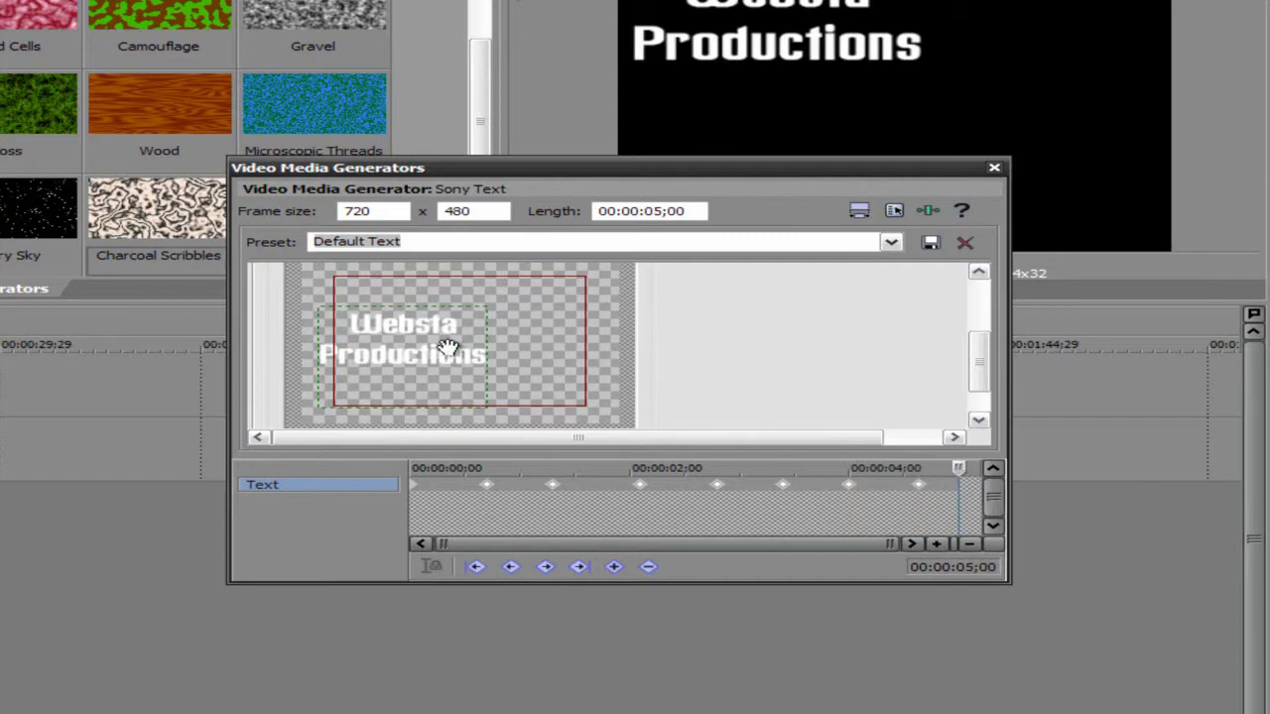
{"action": "left_click_drag", "start_coordinate": [433, 352], "coordinate": [485, 354]}
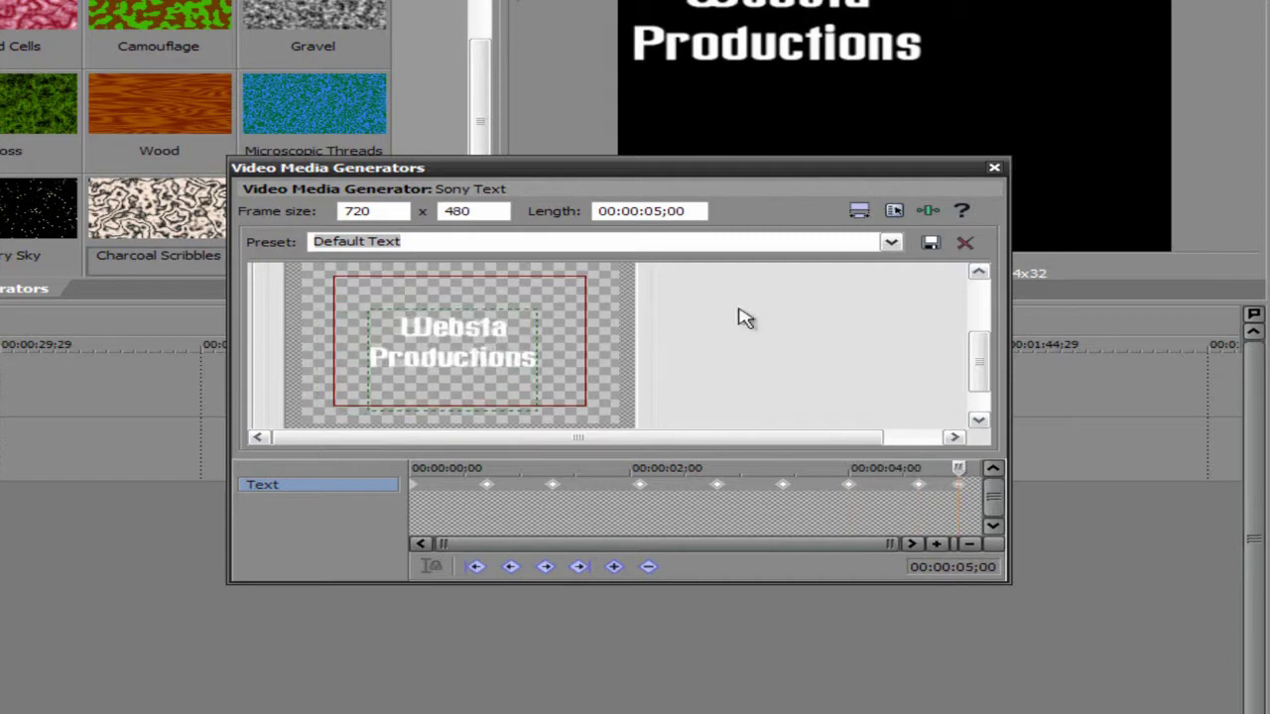
Close the text generator settings and preview the title animation
{"action": "left_click", "coordinate": [994, 168]}
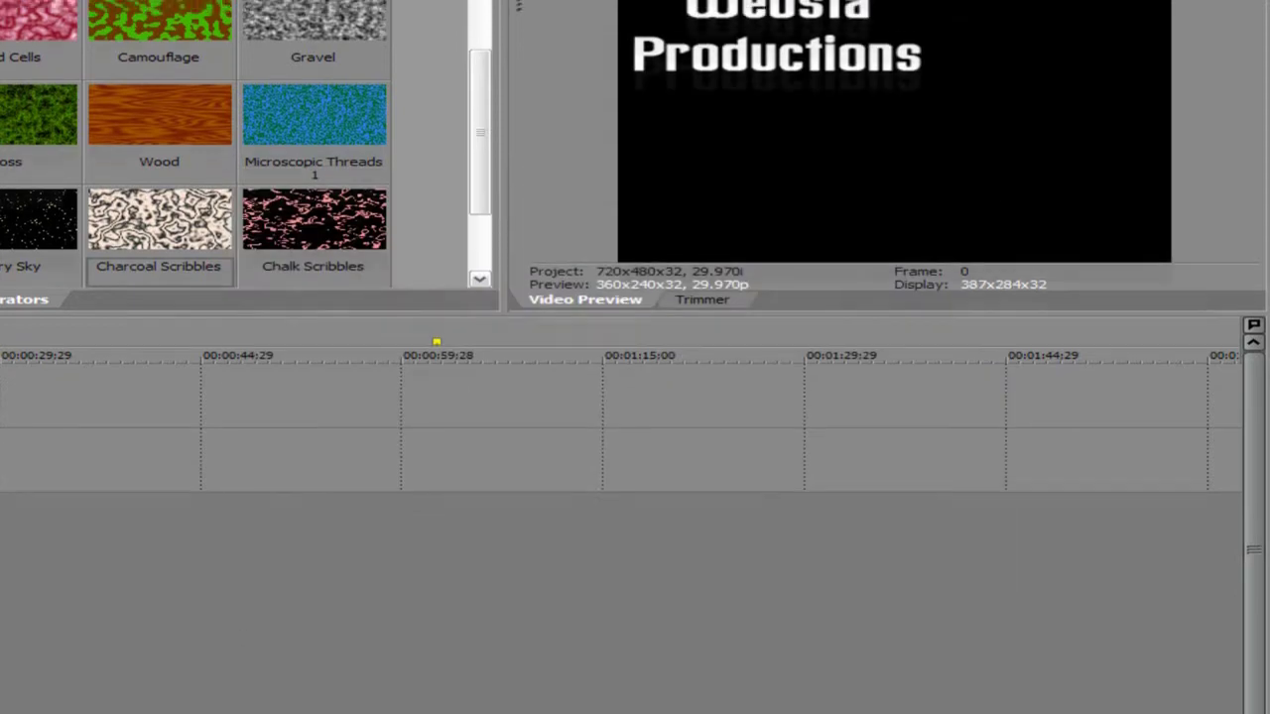
{"action": "key", "text": "space"}
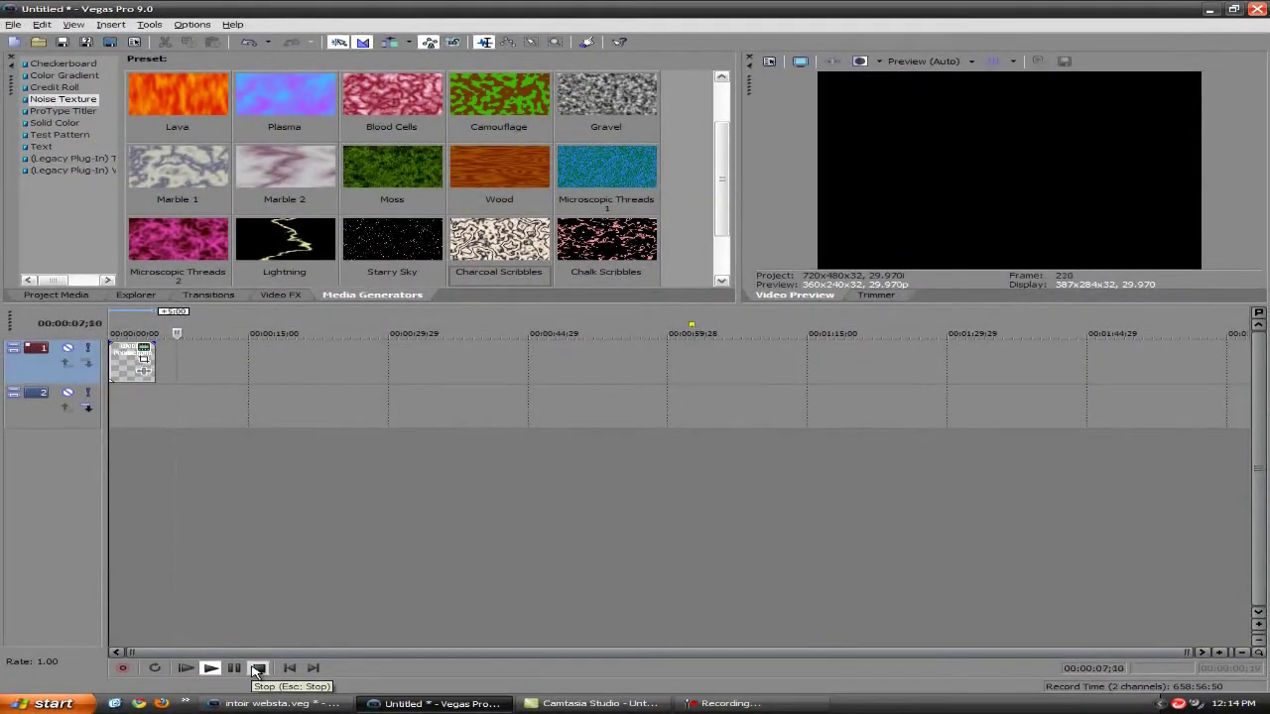
{"action": "left_click", "coordinate": [258, 667]}
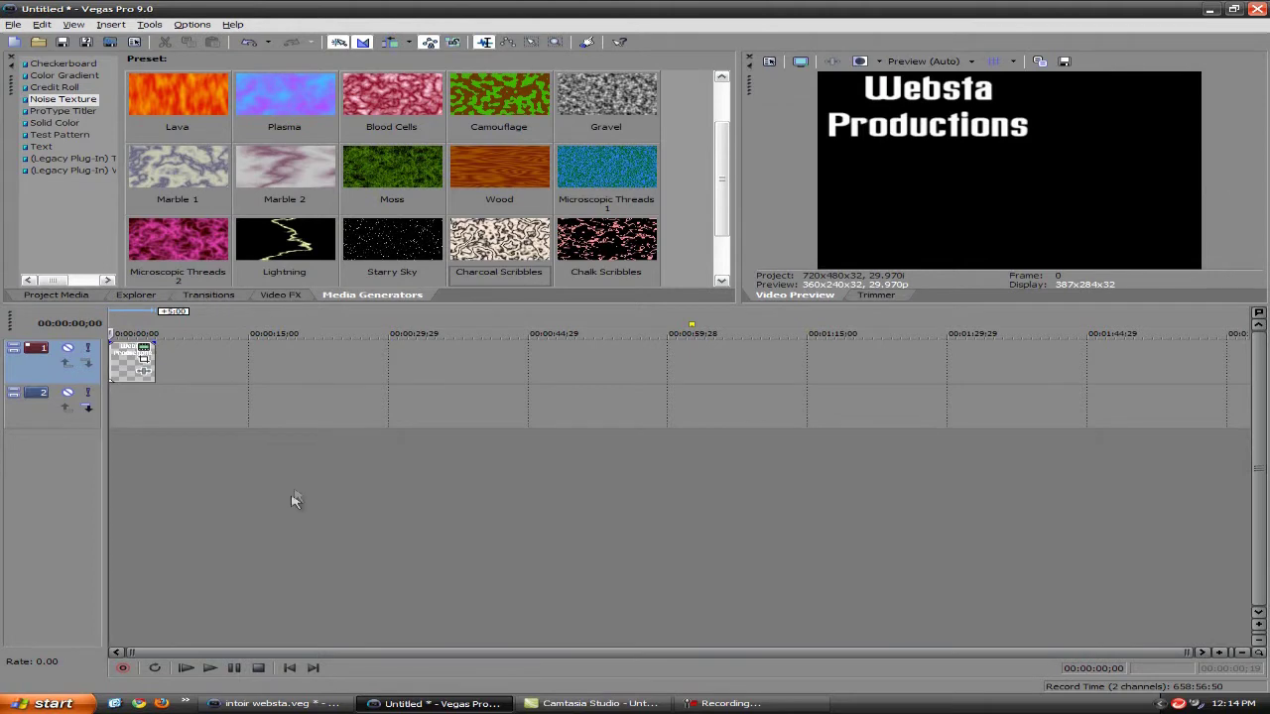
Switch to the finished intoir websta.veg project and play the intro through
{"action": "left_click", "coordinate": [268, 703]}
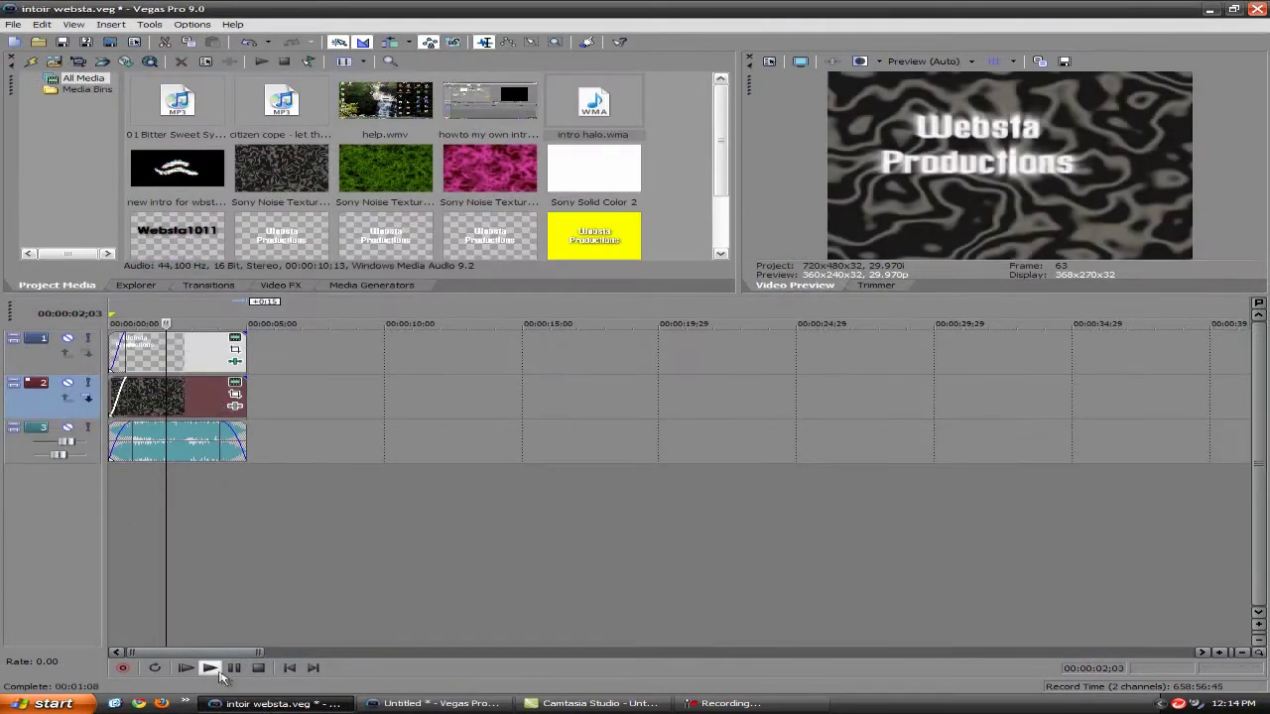
{"action": "left_click", "coordinate": [210, 668]}
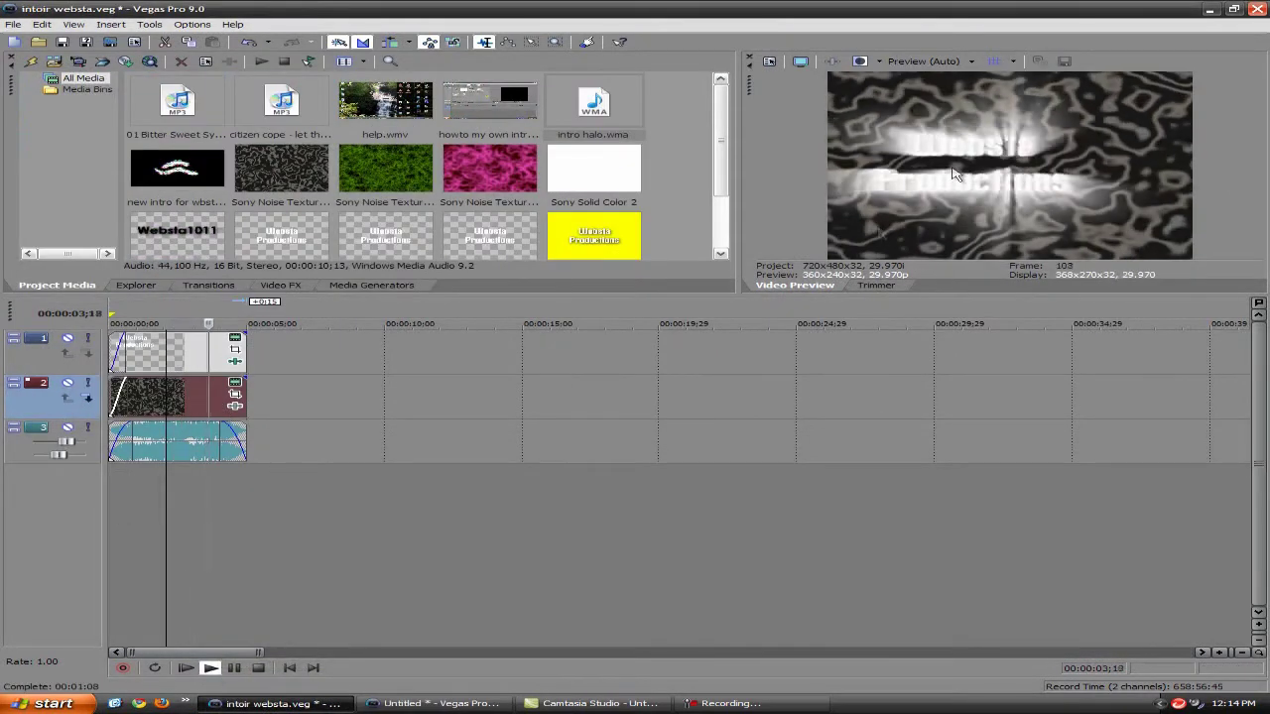
{"action": "left_click", "coordinate": [257, 667]}
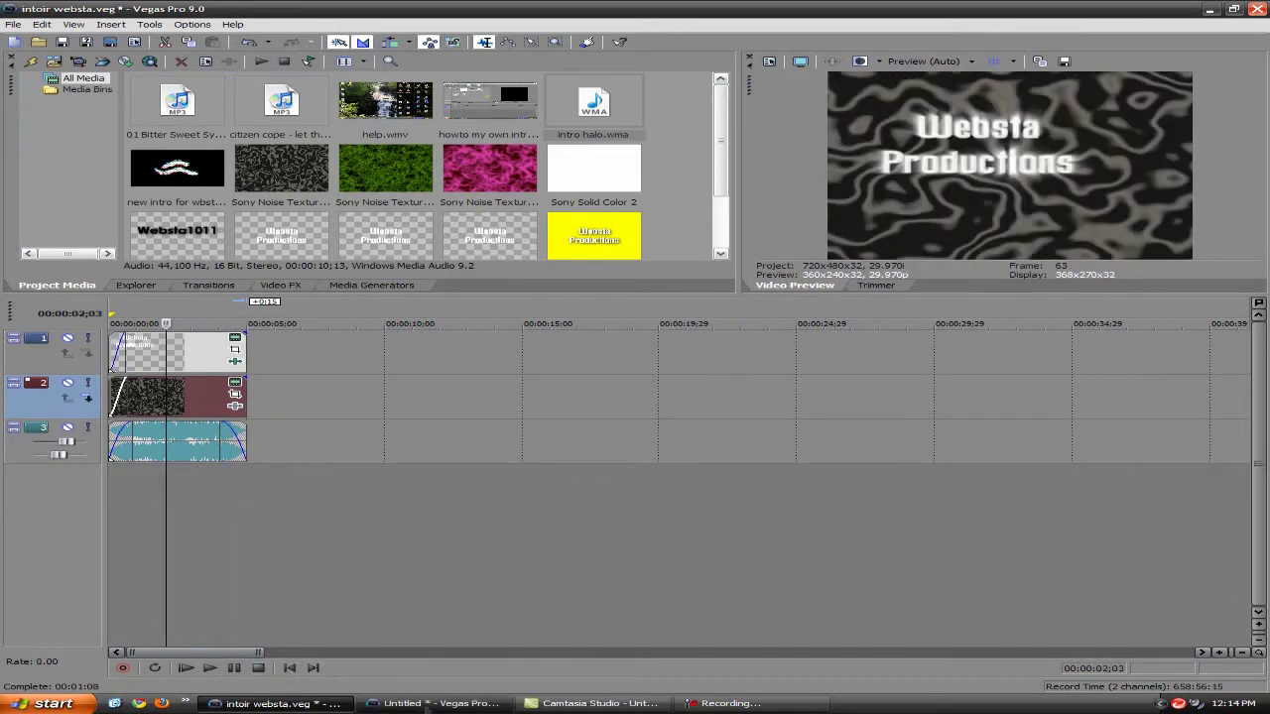
Apply the Intense Light Rays preset to the title with Sensitivity and Strength at 0
{"action": "left_click", "coordinate": [436, 703]}
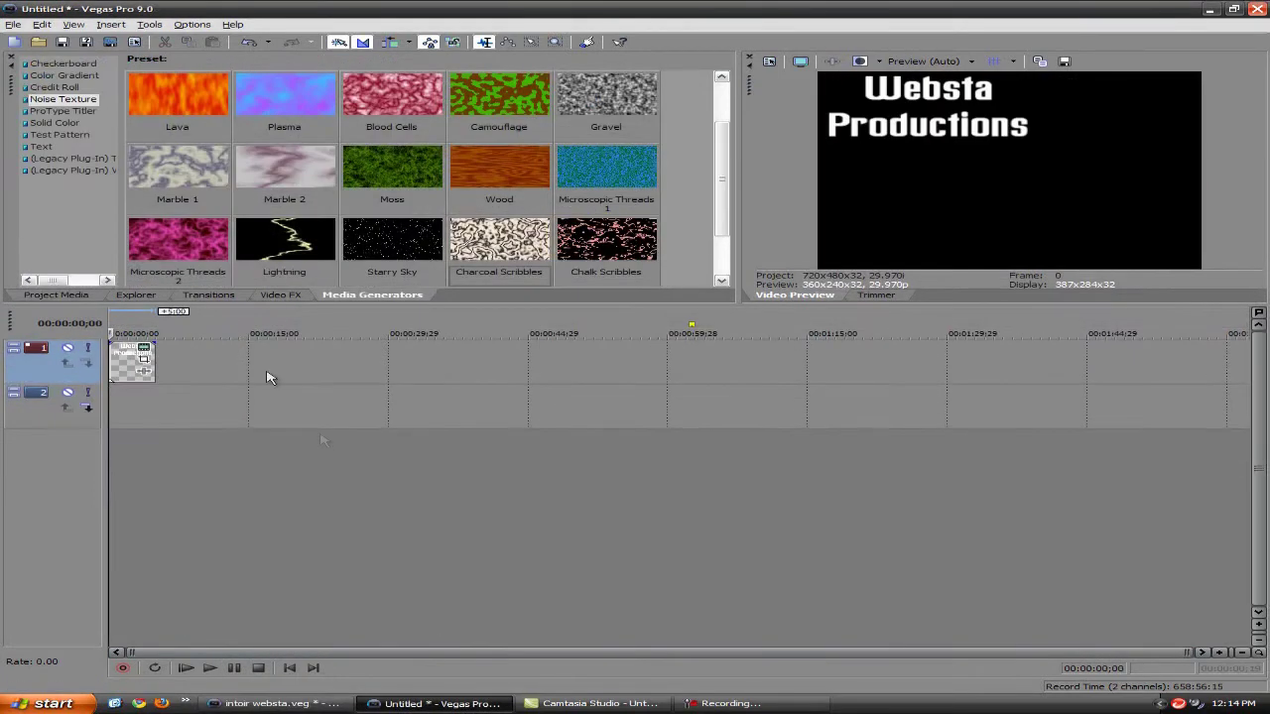
{"action": "left_click", "coordinate": [294, 298]}
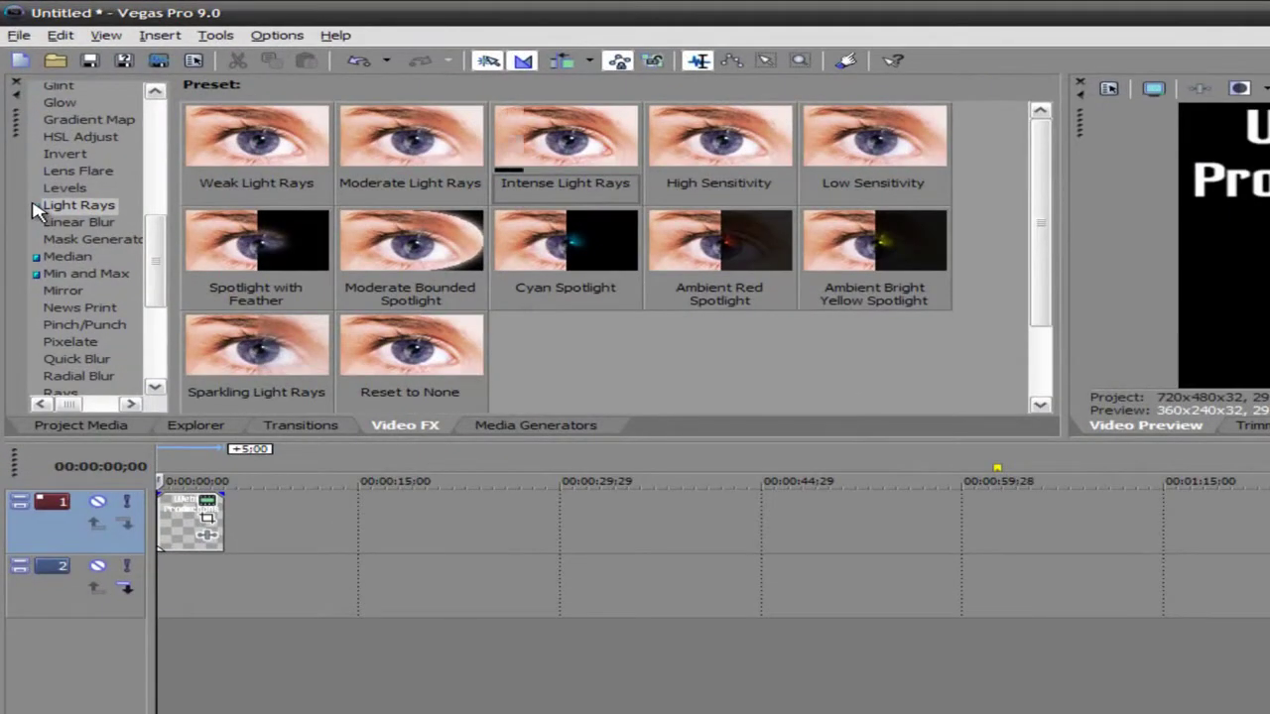
{"action": "mouse_move", "coordinate": [576, 128]}
{"action": "left_mouse_down"}
{"action": "mouse_move", "coordinate": [498, 229]}
{"action": "mouse_move", "coordinate": [205, 538]}
{"action": "left_mouse_up"}
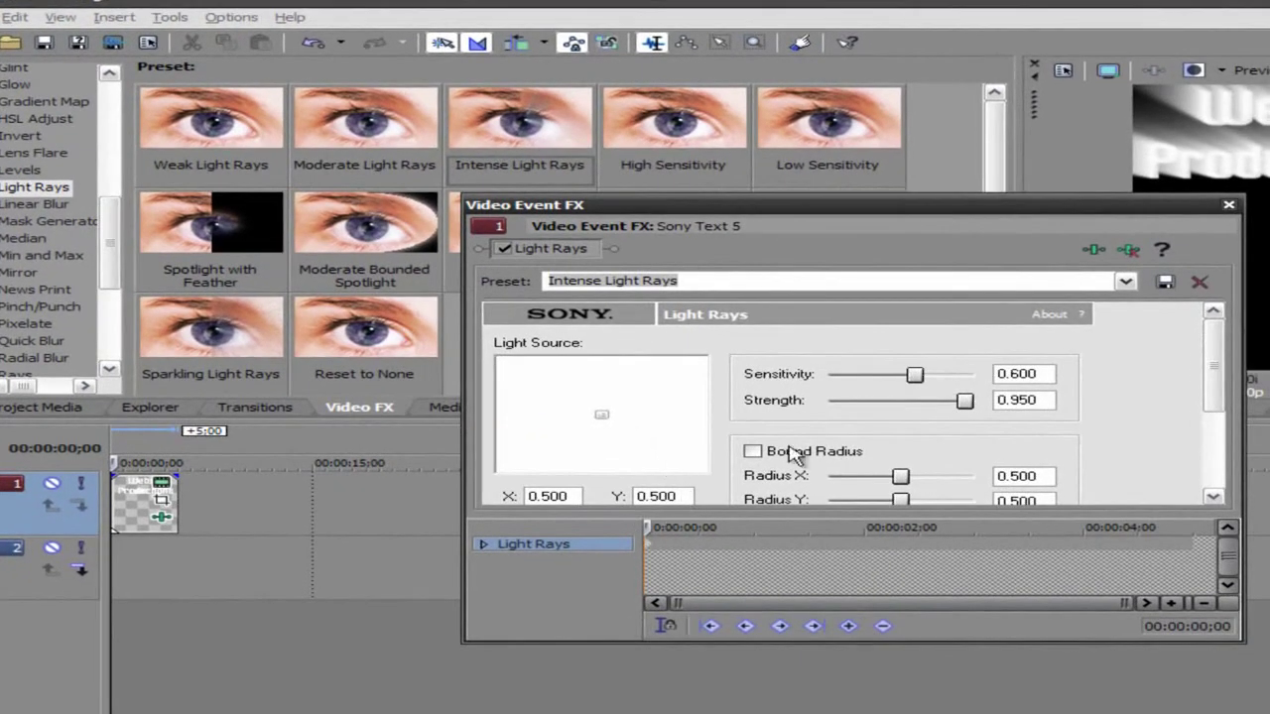
{"action": "left_click_drag", "start_coordinate": [914, 376], "coordinate": [833, 382]}
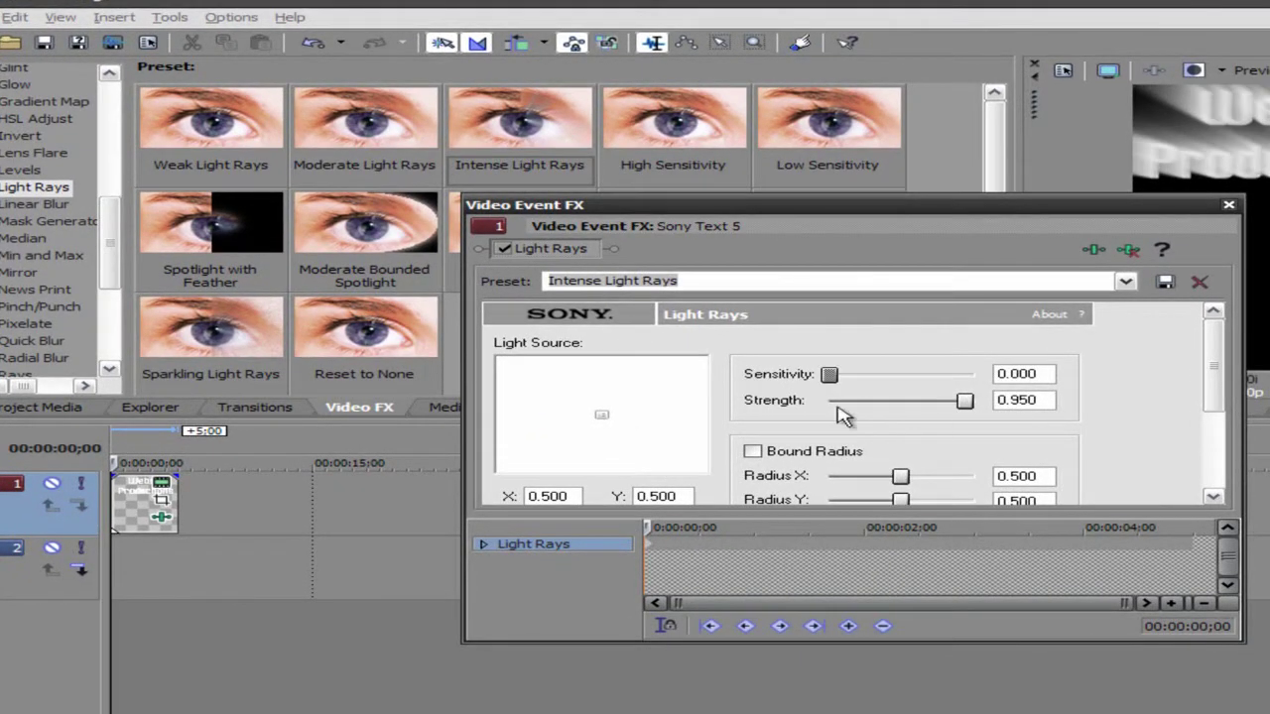
{"action": "left_click_drag", "start_coordinate": [964, 401], "coordinate": [848, 403]}
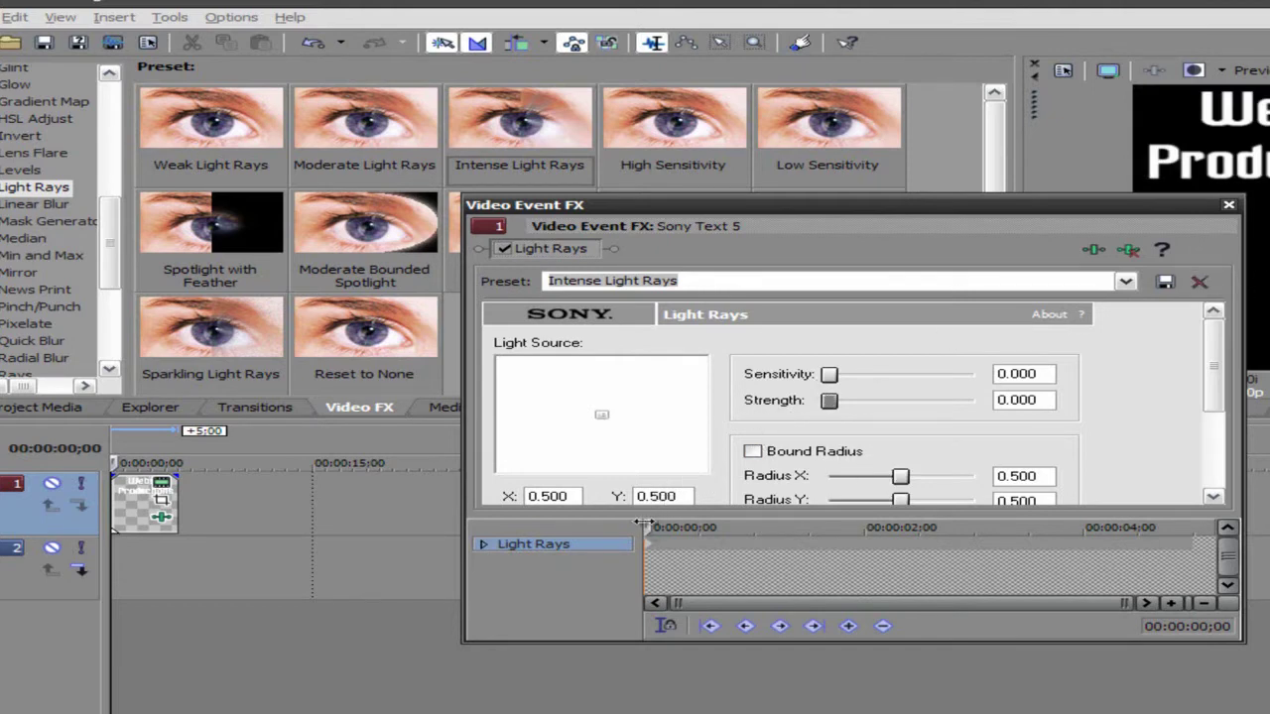
{"action": "left_click_drag", "start_coordinate": [645, 525], "coordinate": [1108, 512]}
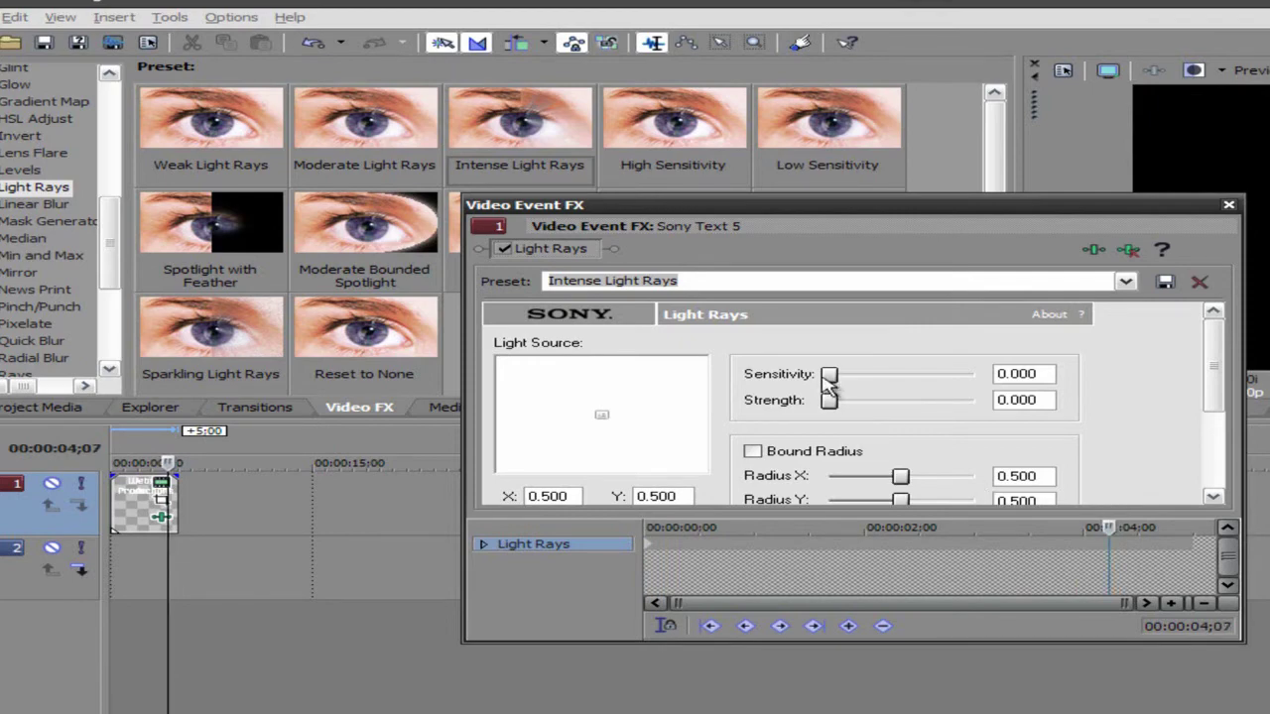
At 4;25, raise the light rays Sensitivity and Strength to 1
{"action": "left_click_drag", "start_coordinate": [1110, 525], "coordinate": [1174, 527]}
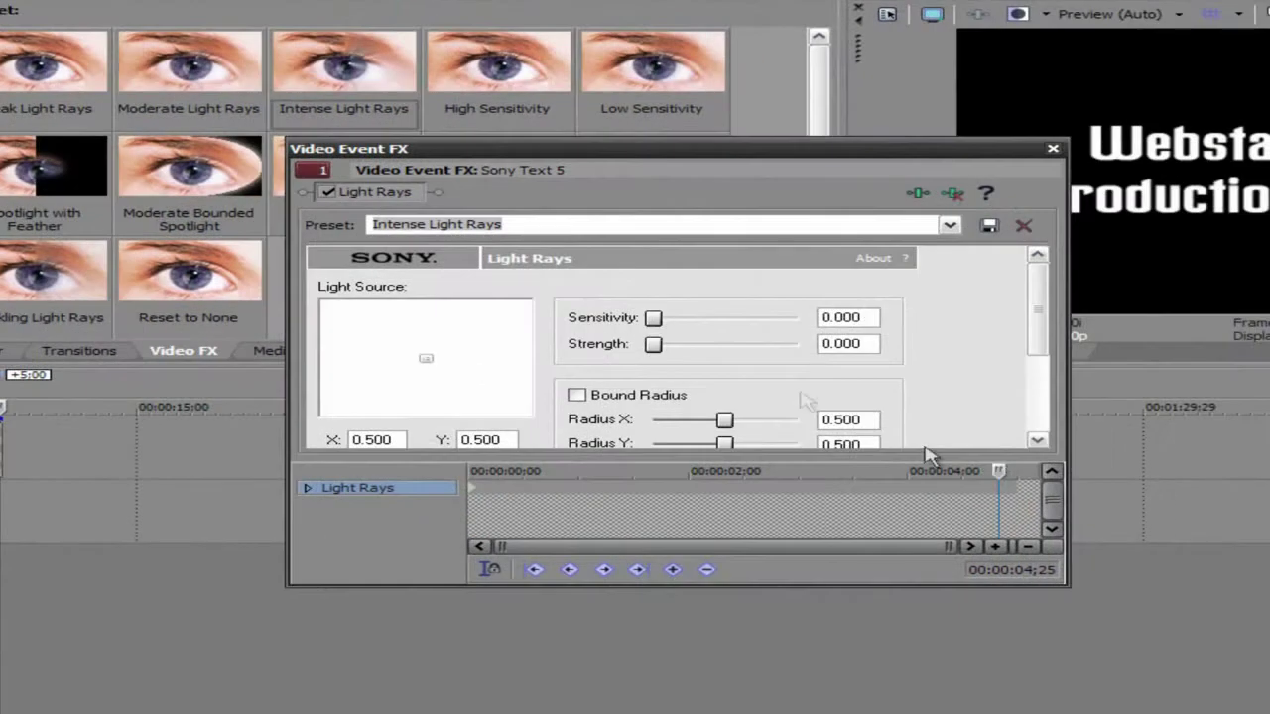
{"action": "mouse_move", "coordinate": [653, 319]}
{"action": "left_mouse_down"}
{"action": "mouse_move", "coordinate": [743, 318]}
{"action": "mouse_move", "coordinate": [767, 360]}
{"action": "left_mouse_up"}
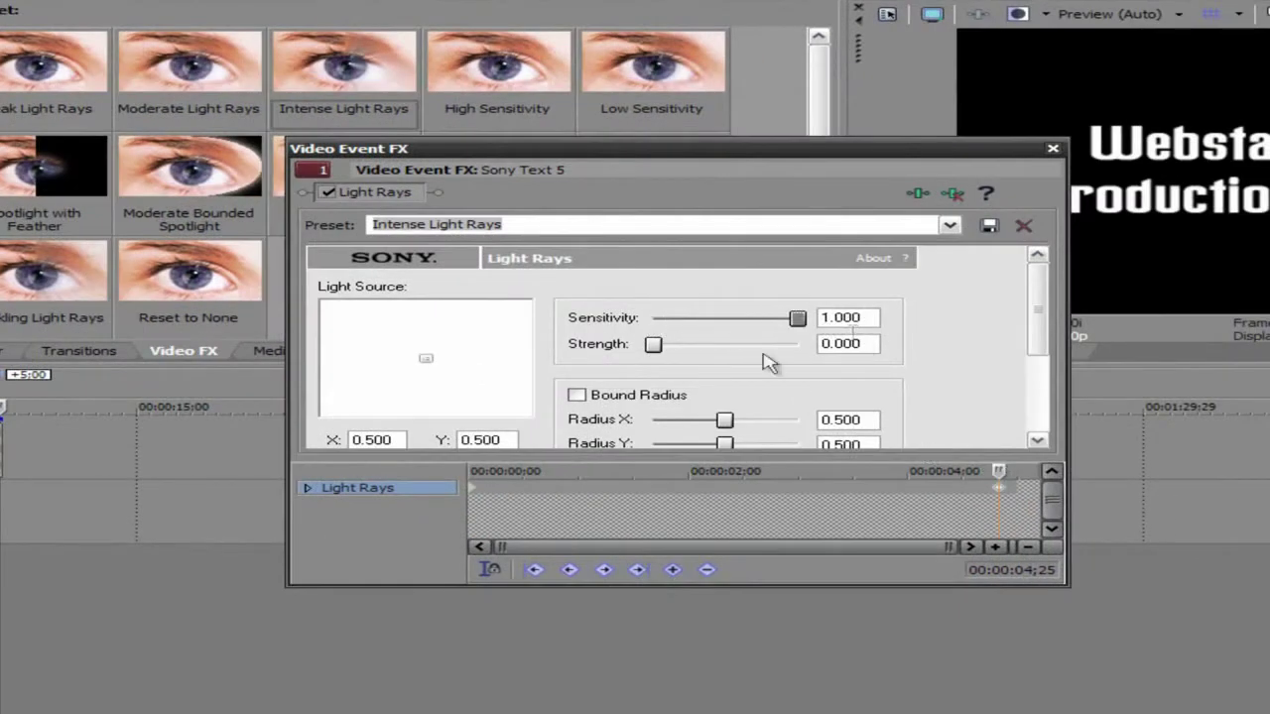
{"action": "left_click_drag", "start_coordinate": [655, 344], "coordinate": [822, 365]}
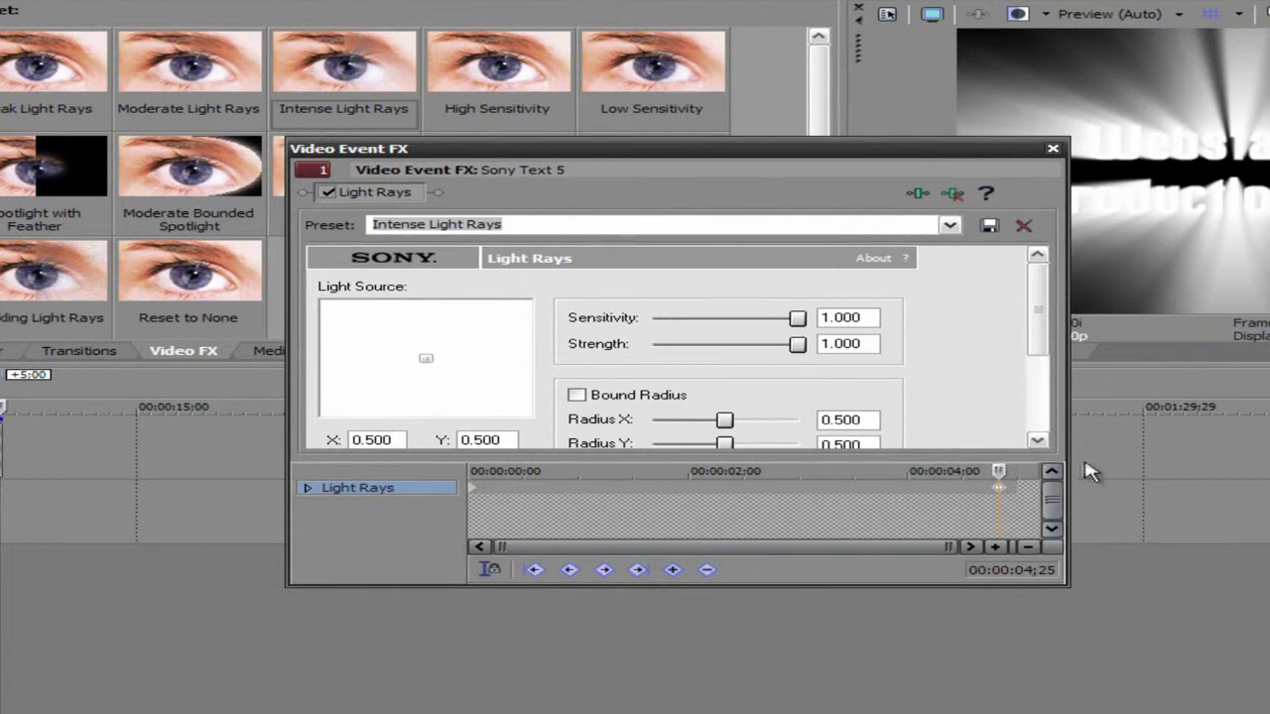
At 4;06, keyframe Sensitivity and Strength back to 0 and close the settings
{"action": "mouse_move", "coordinate": [1002, 471]}
{"action": "left_mouse_down"}
{"action": "mouse_move", "coordinate": [925, 472]}
{"action": "mouse_move", "coordinate": [967, 471]}
{"action": "mouse_move", "coordinate": [951, 471]}
{"action": "left_mouse_up"}
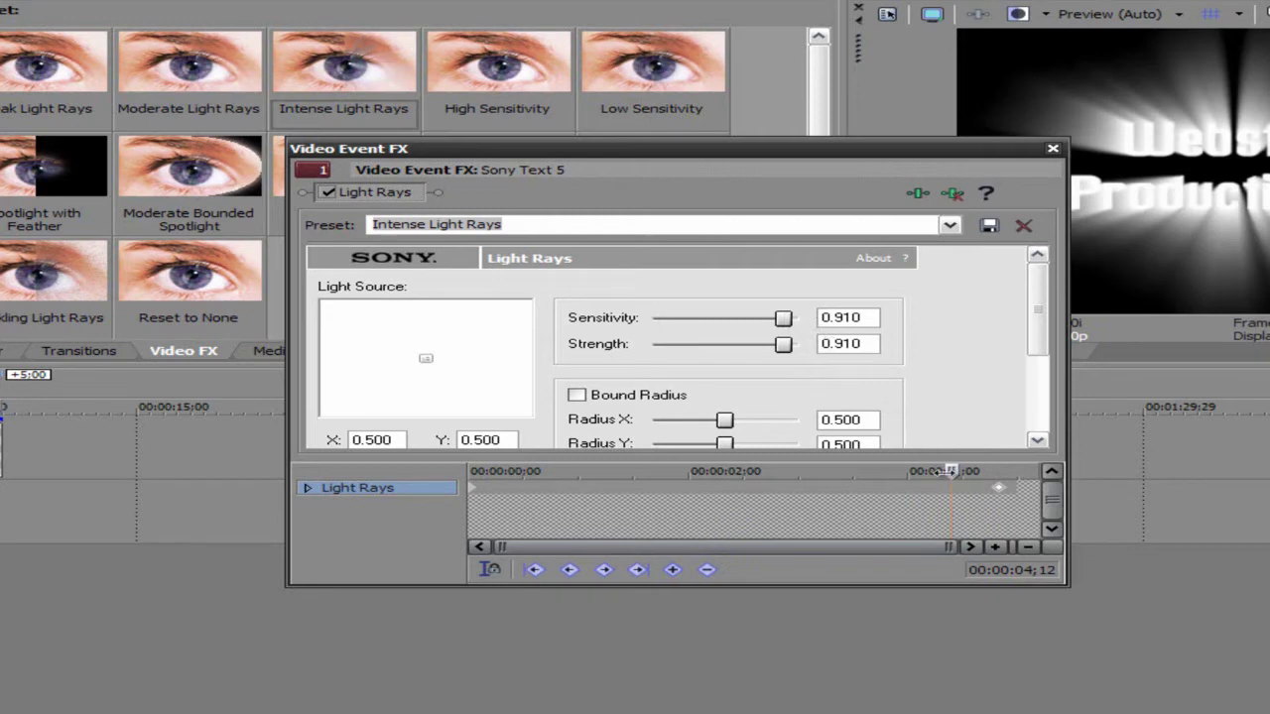
{"action": "left_click_drag", "start_coordinate": [951, 472], "coordinate": [928, 471]}
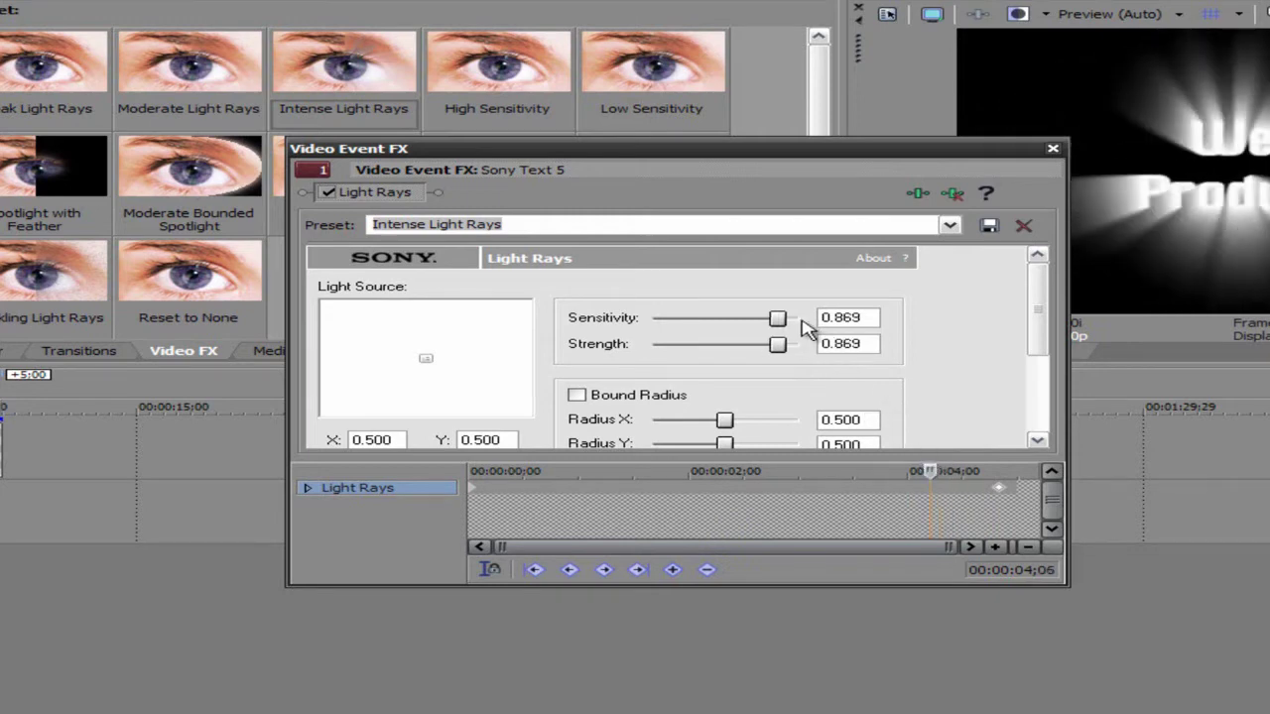
{"action": "left_click_drag", "start_coordinate": [777, 318], "coordinate": [447, 340]}
{"action": "left_click_drag", "start_coordinate": [777, 343], "coordinate": [516, 360]}
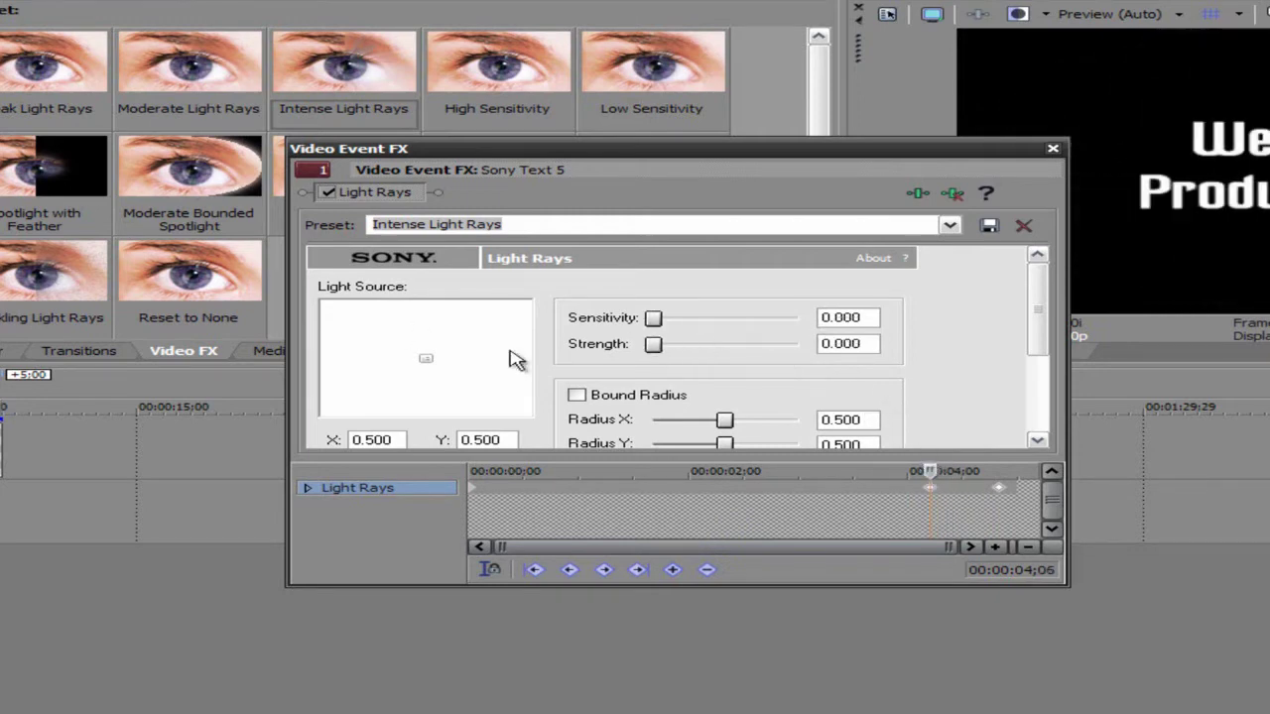
{"action": "left_click", "coordinate": [1053, 149]}
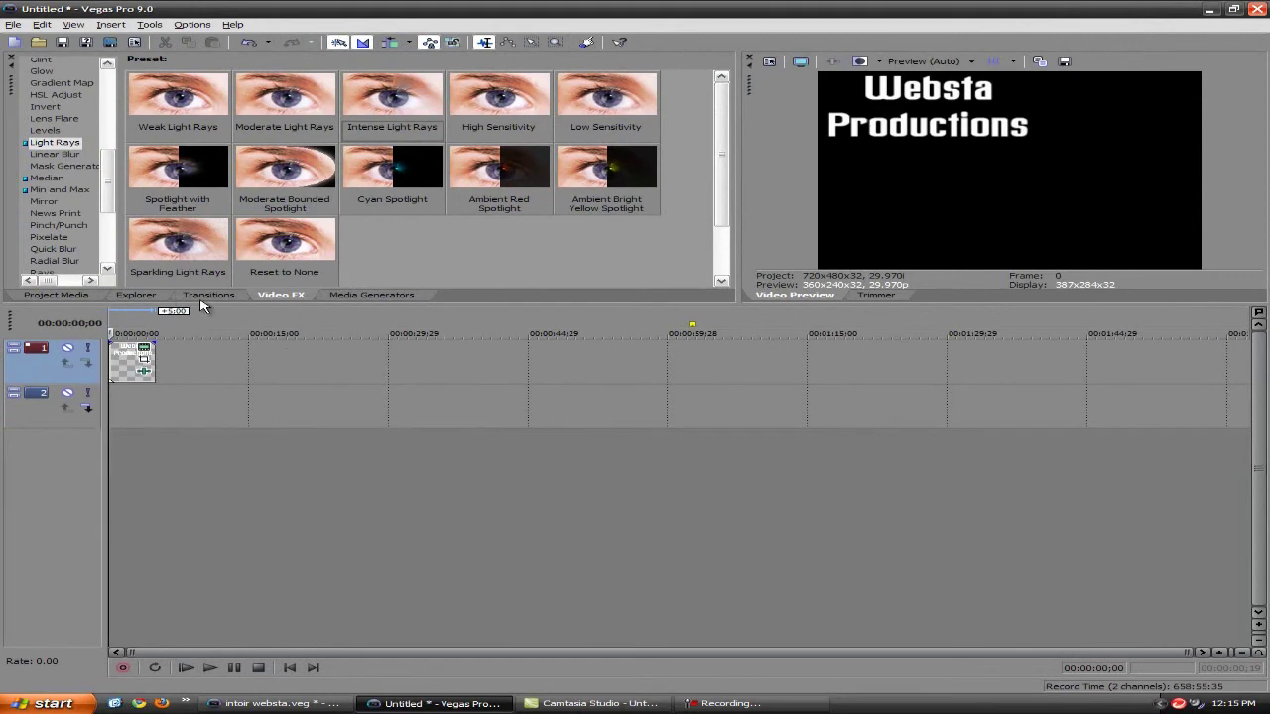
Place a Charcoal Scribbles noise texture on track 2, trimmed to the title's length
{"action": "left_click", "coordinate": [356, 296]}
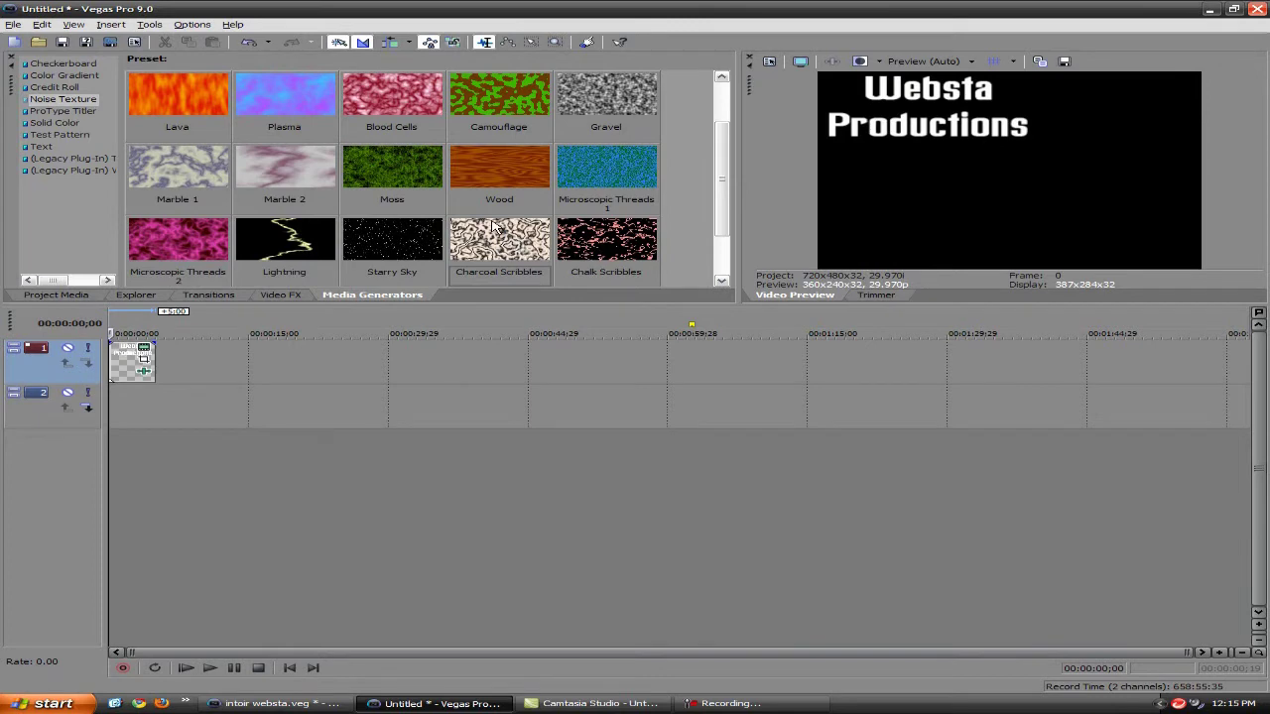
{"action": "left_click_drag", "start_coordinate": [496, 228], "coordinate": [109, 426]}
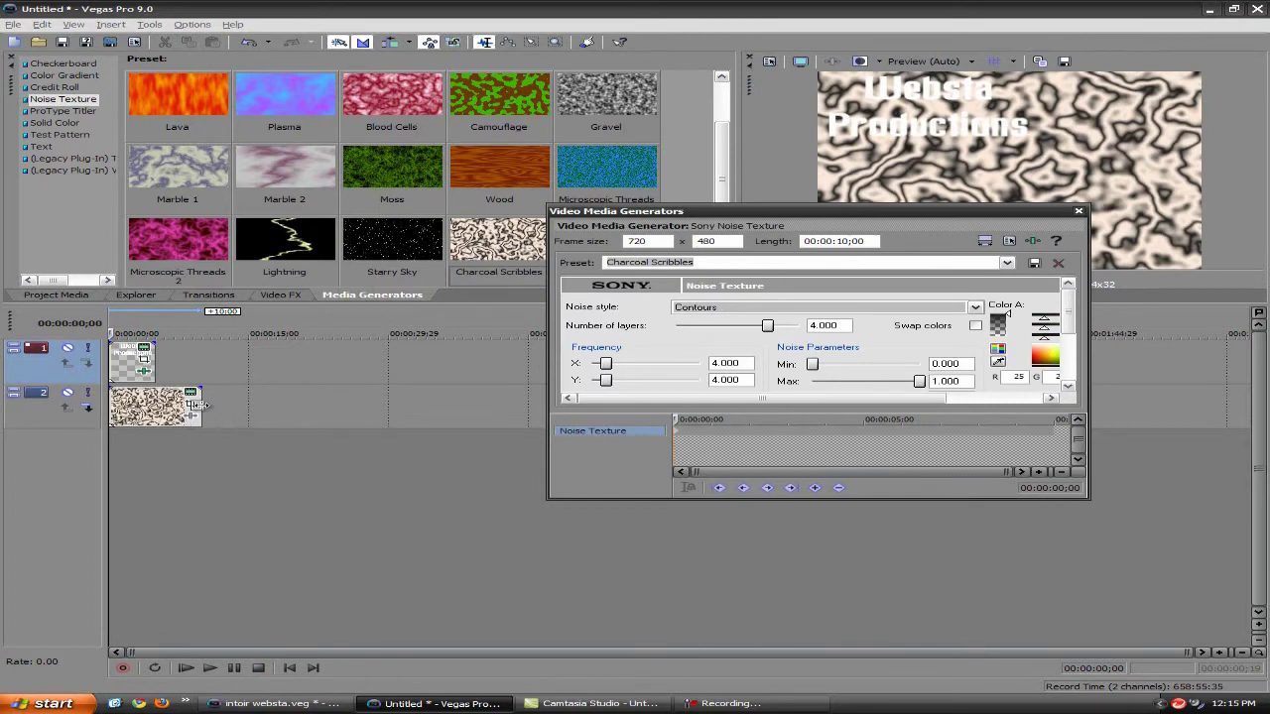
{"action": "left_click_drag", "start_coordinate": [198, 405], "coordinate": [155, 405]}
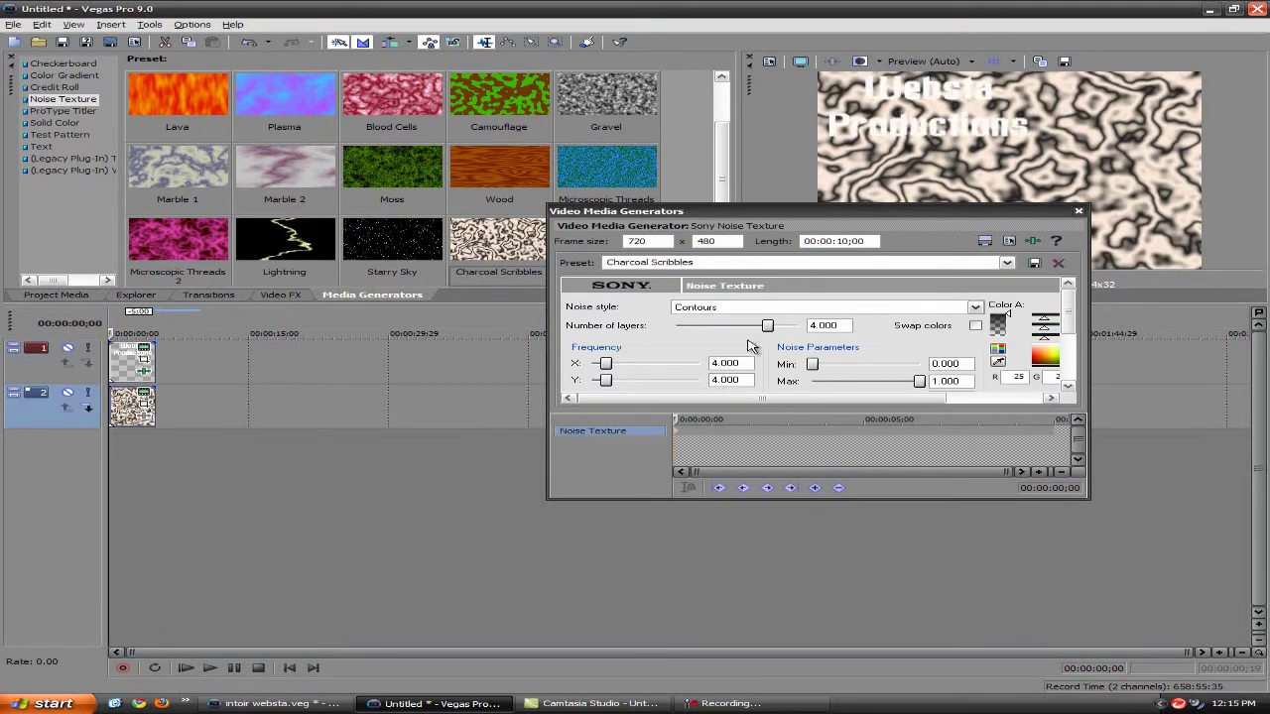
Set the texture to 5 layers, Min 0.26 and Bias -0.56
{"action": "left_click_drag", "start_coordinate": [768, 327], "coordinate": [897, 331]}
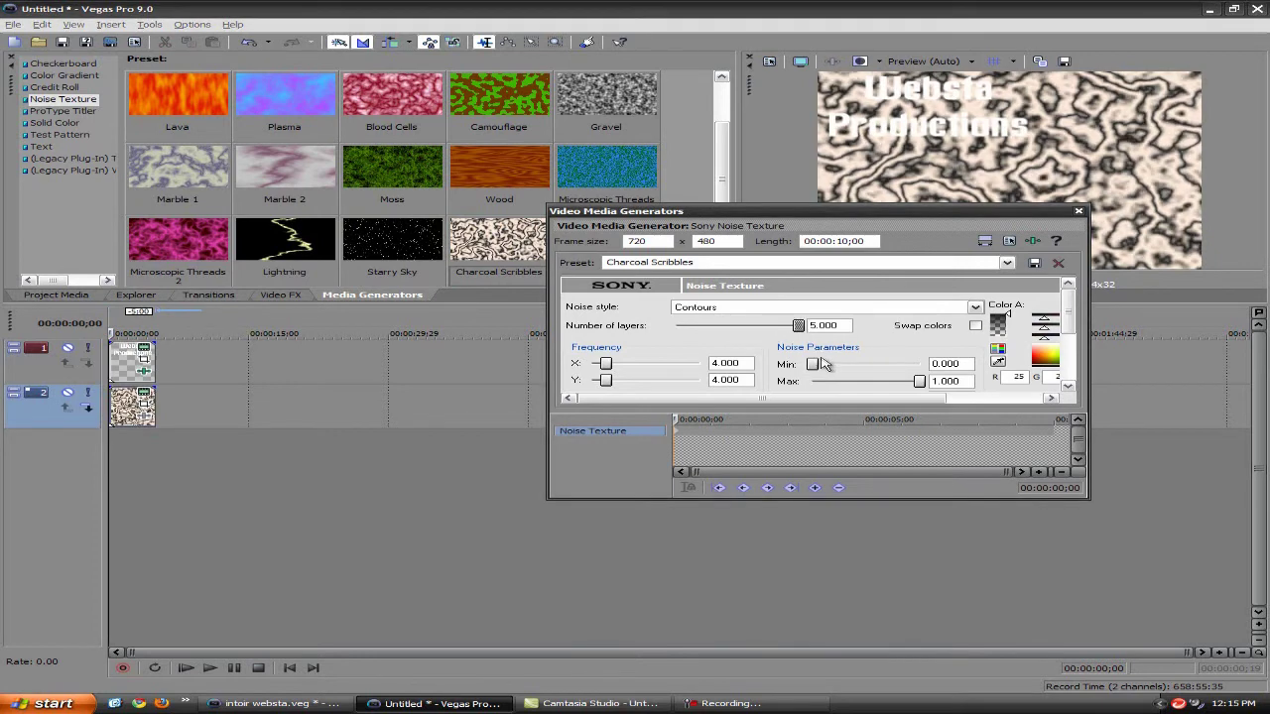
{"action": "left_click_drag", "start_coordinate": [828, 366], "coordinate": [855, 368]}
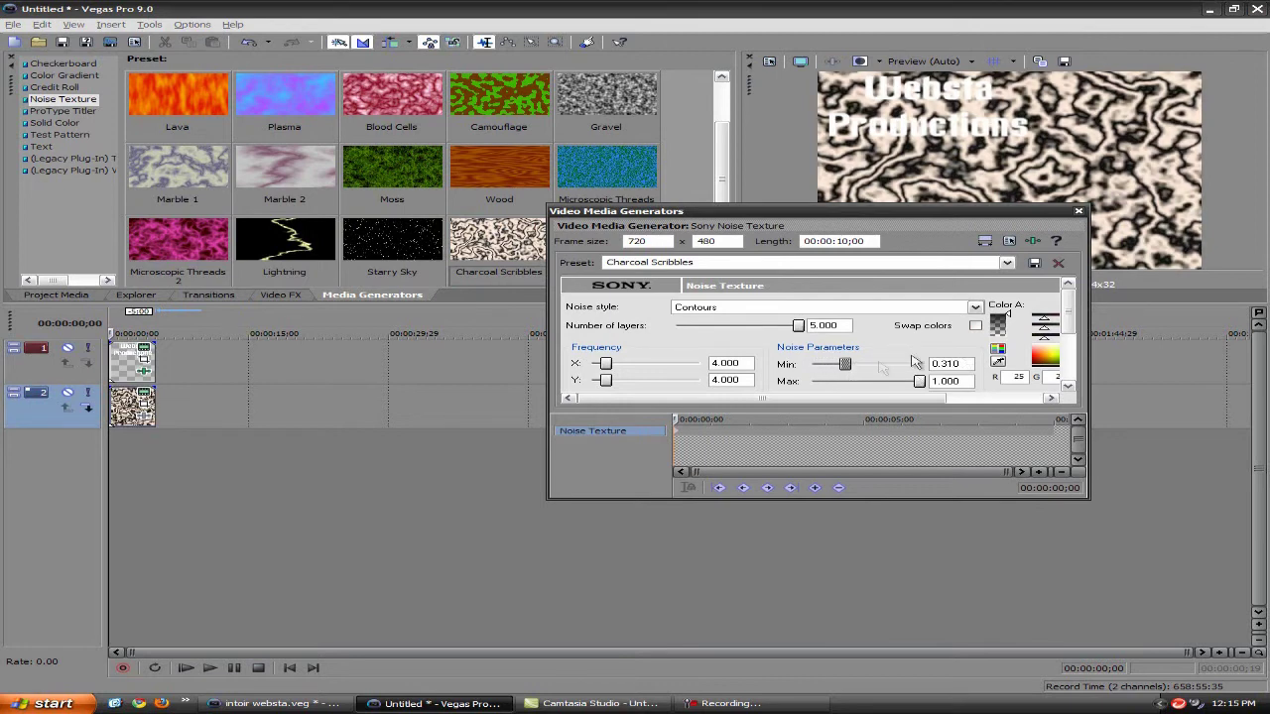
{"action": "left_click_drag", "start_coordinate": [844, 364], "coordinate": [839, 364]}
{"action": "scroll", "coordinate": [1051, 357], "scroll_direction": "down", "scroll_amount": 1}
{"action": "scroll", "coordinate": [1052, 357], "scroll_direction": "down", "scroll_amount": 1}
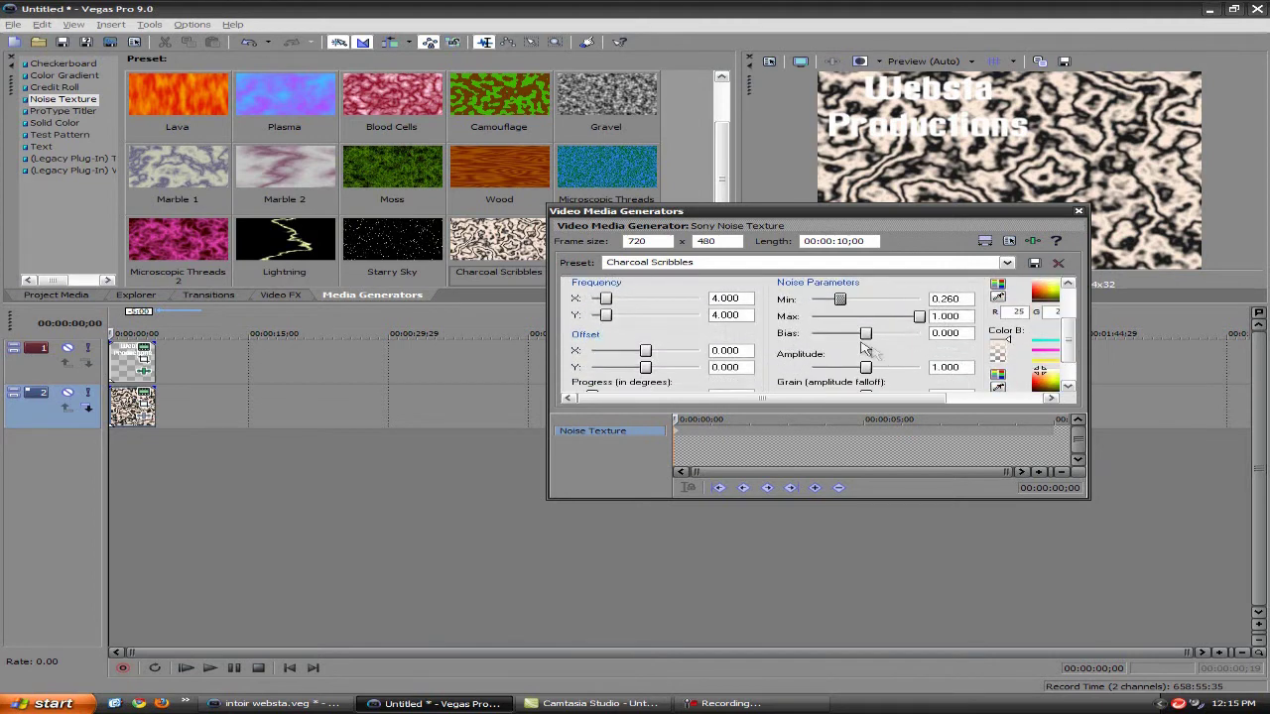
{"action": "left_click_drag", "start_coordinate": [866, 334], "coordinate": [838, 334]}
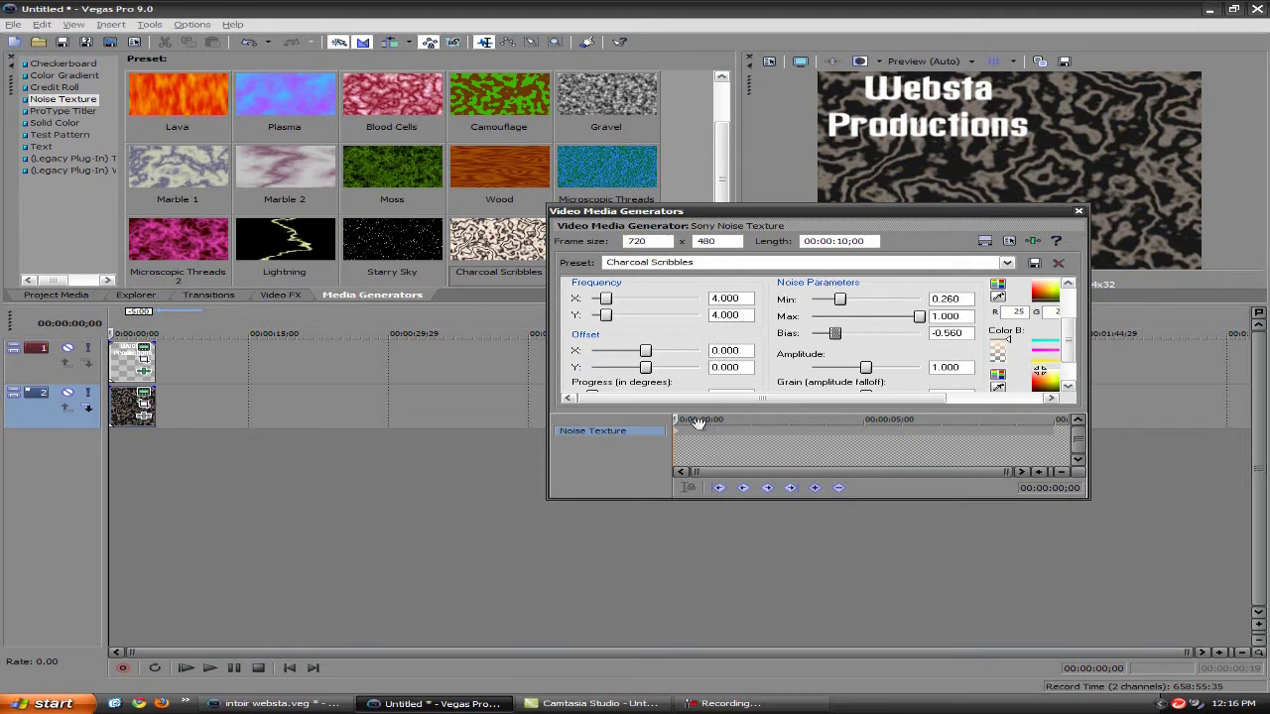
Keyframe the texture's layer count to 3.76 at one second, 2.13 at two, then back to 5
{"action": "scroll", "coordinate": [734, 357], "scroll_direction": "up", "scroll_amount": 3}
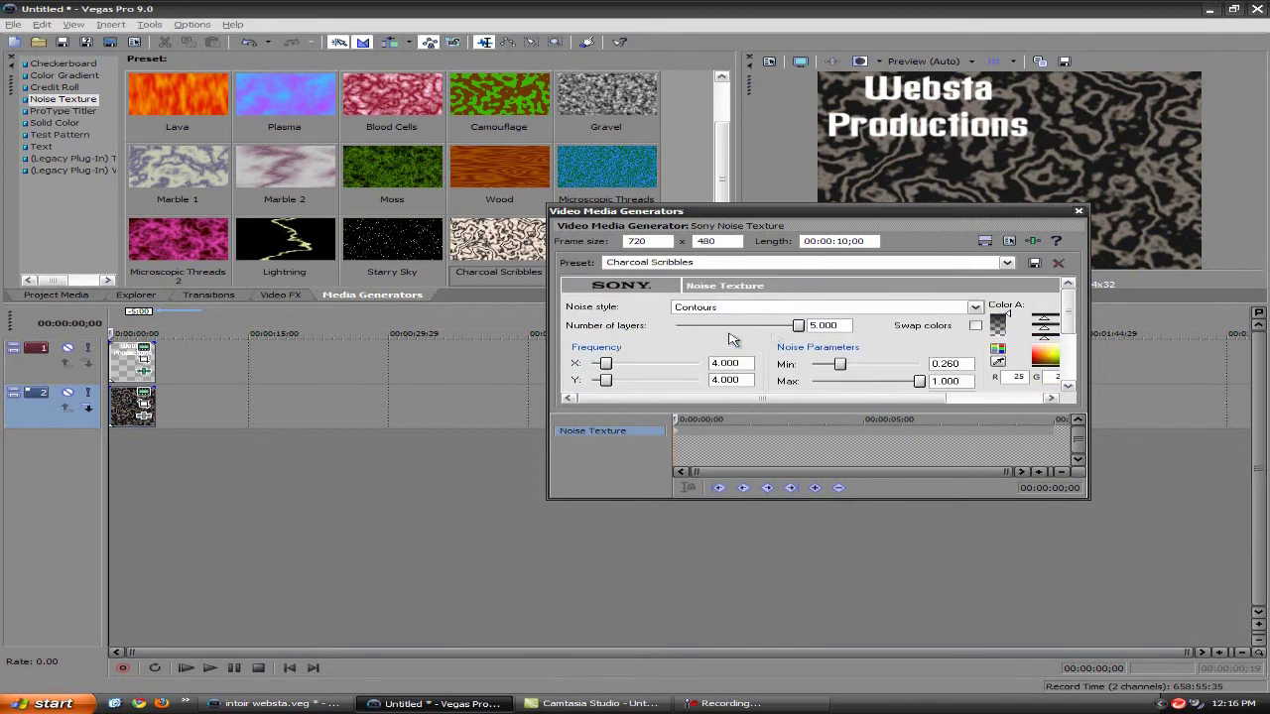
{"action": "mouse_move", "coordinate": [674, 418]}
{"action": "left_mouse_down"}
{"action": "mouse_move", "coordinate": [735, 419]}
{"action": "mouse_move", "coordinate": [720, 418]}
{"action": "left_mouse_up"}
{"action": "left_click_drag", "start_coordinate": [799, 325], "coordinate": [762, 327]}
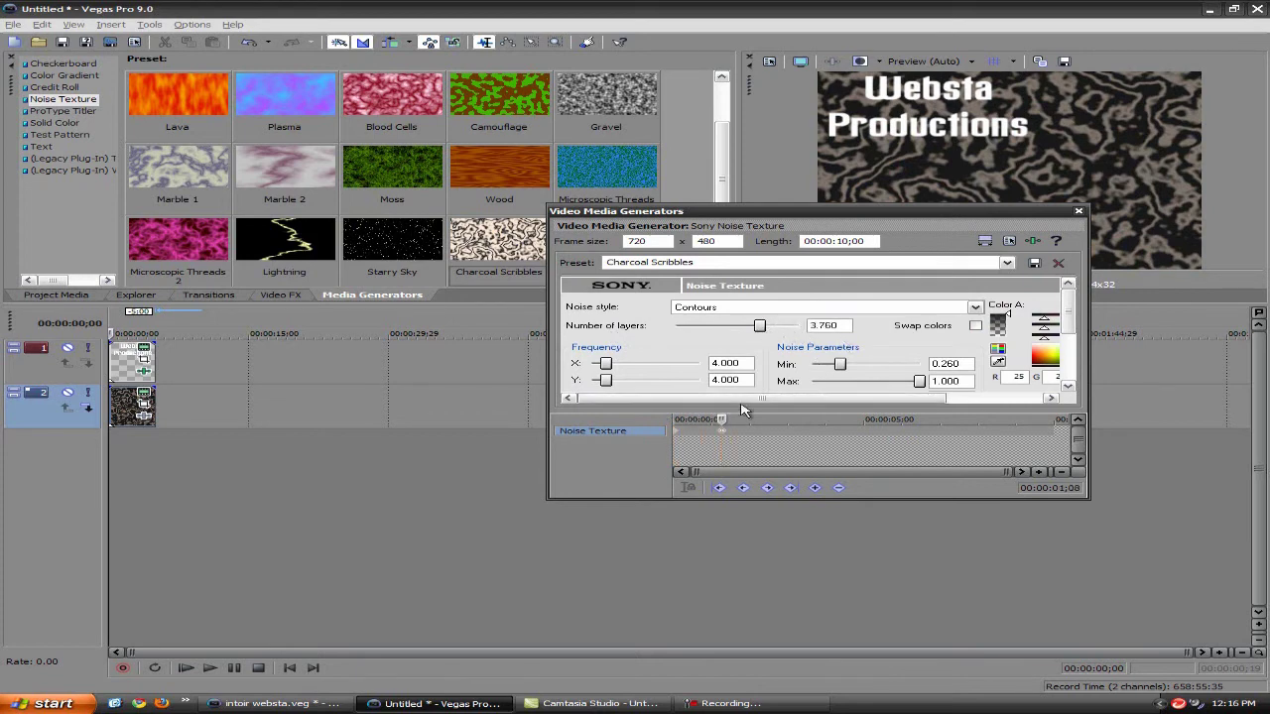
{"action": "left_click_drag", "start_coordinate": [721, 419], "coordinate": [763, 419]}
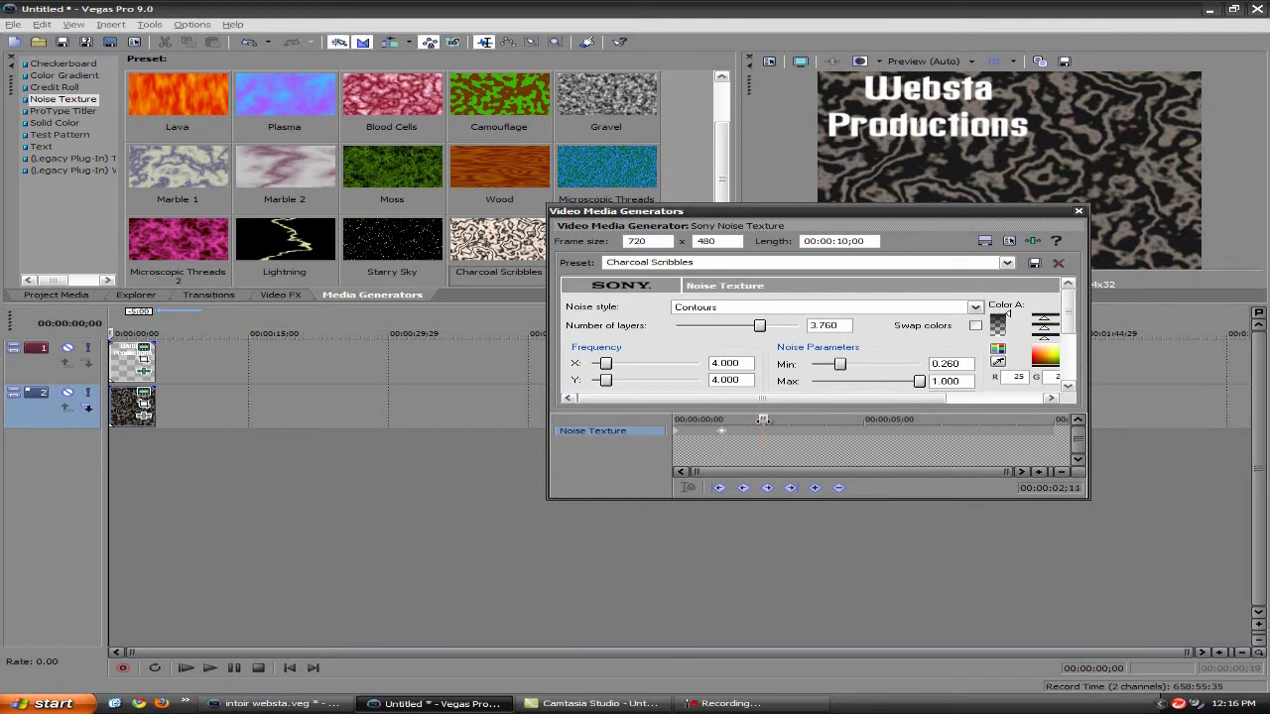
{"action": "left_click_drag", "start_coordinate": [759, 326], "coordinate": [709, 327]}
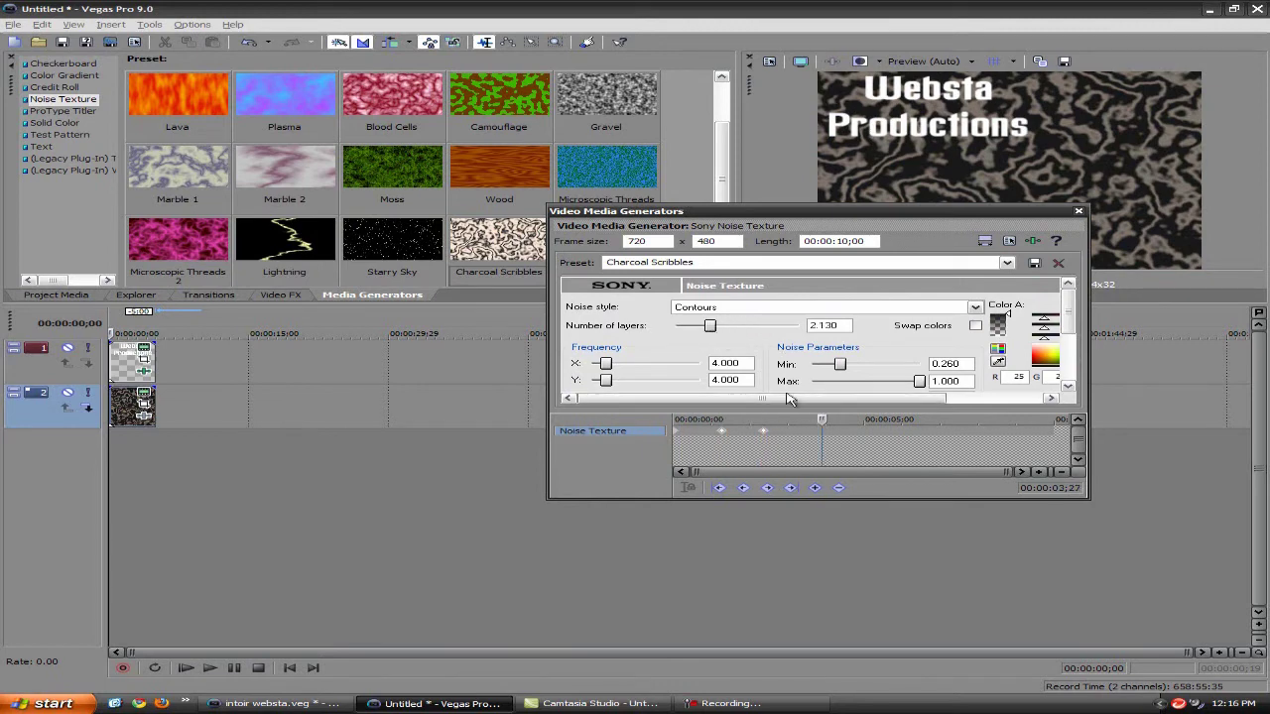
{"action": "left_click_drag", "start_coordinate": [709, 326], "coordinate": [803, 336]}
{"action": "left_click_drag", "start_coordinate": [822, 420], "coordinate": [868, 420]}
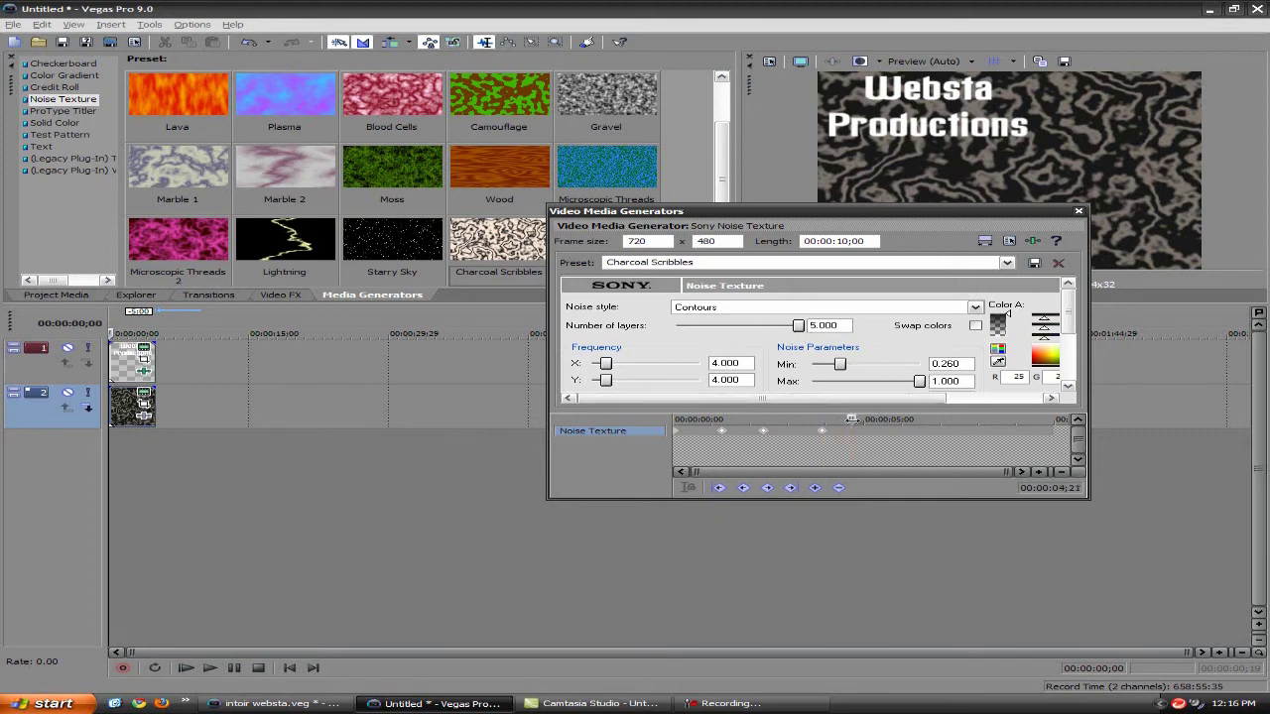
{"action": "left_click_drag", "start_coordinate": [798, 326], "coordinate": [824, 325]}
Close the noise texture settings and play the intro preview, then stop
{"action": "left_click", "coordinate": [1078, 211]}
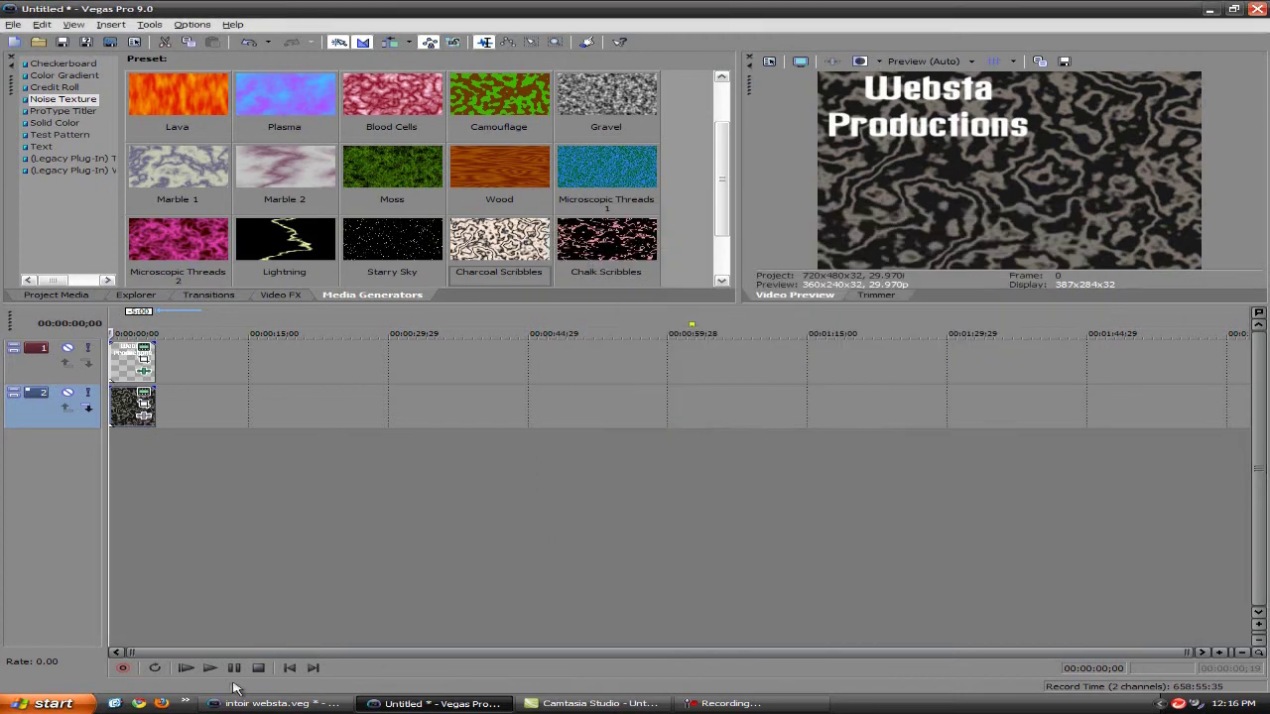
{"action": "left_click", "coordinate": [210, 672]}
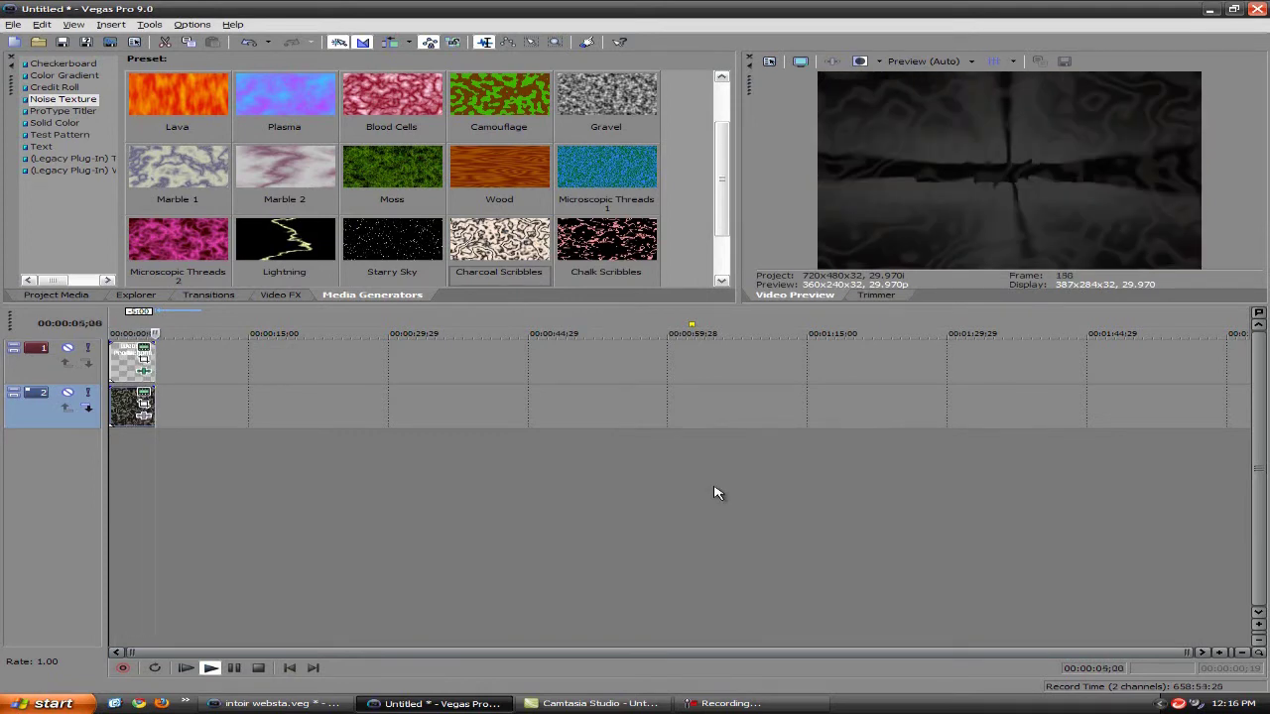
{"action": "left_click", "coordinate": [258, 668]}
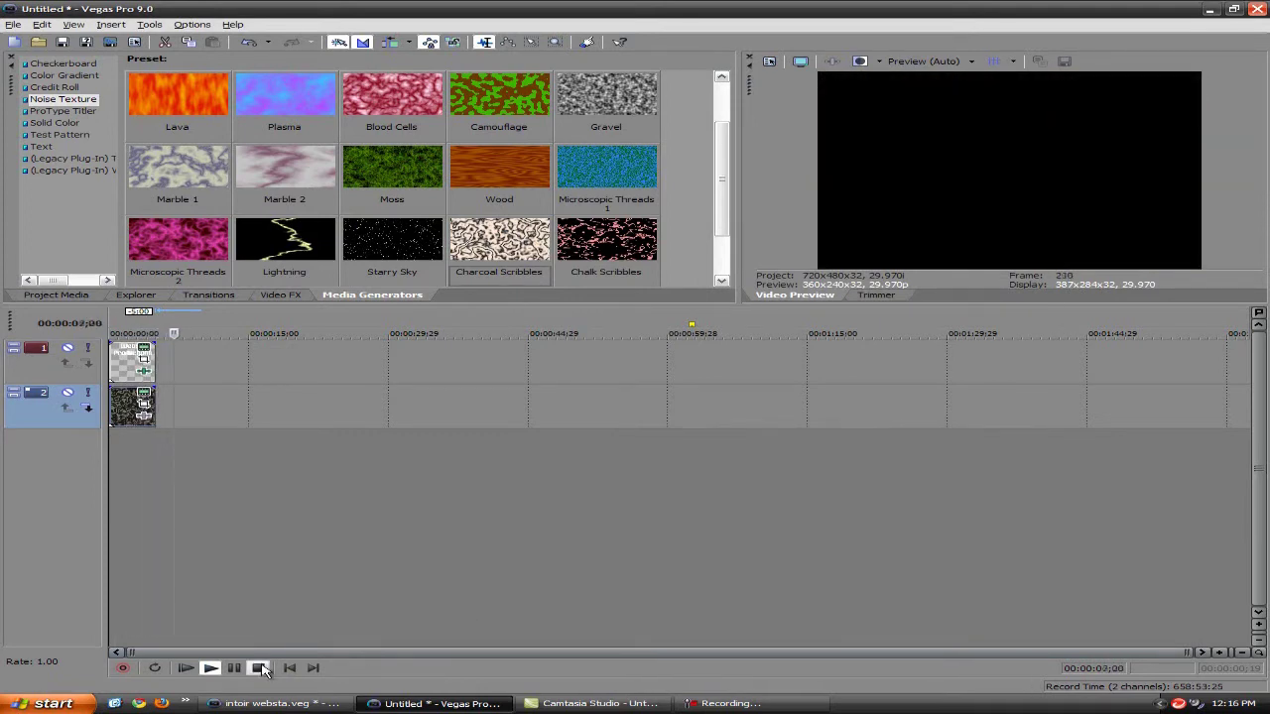